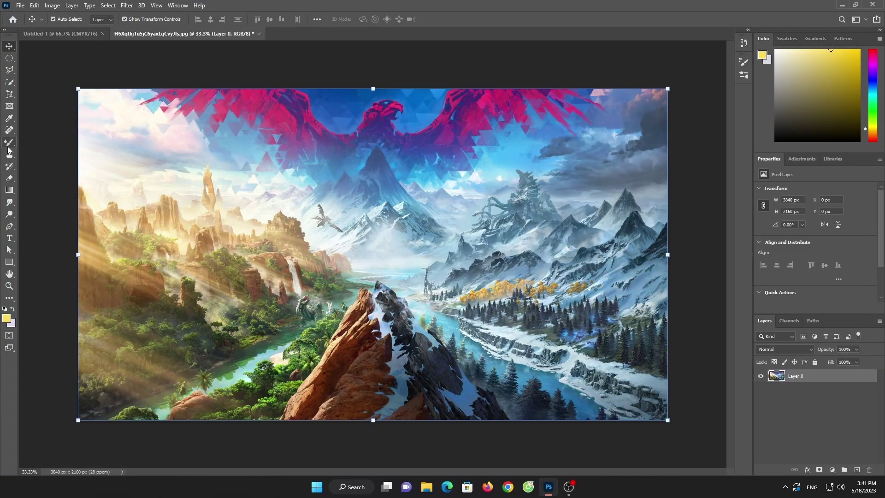
Clone foliage over the central rocky peak with the Clone Stamp, undoing the unwanted strokes
{"action": "left_click", "coordinate": [13, 160]}
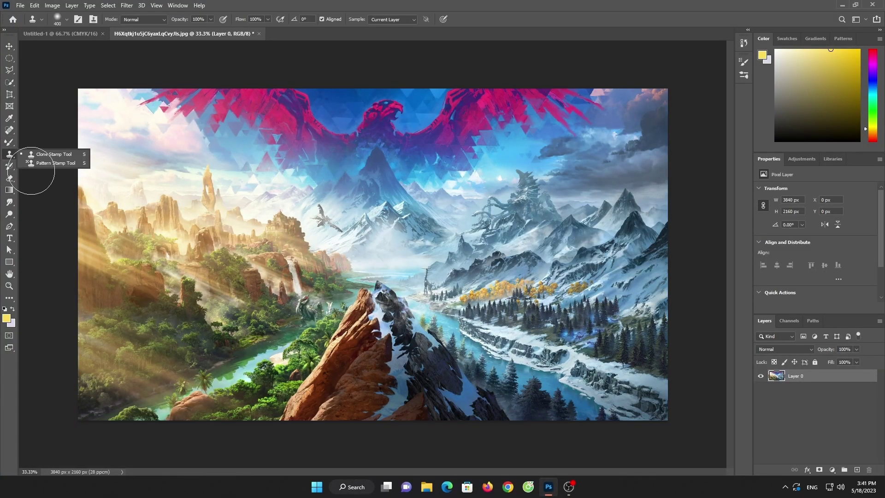
{"action": "left_click", "coordinate": [47, 154]}
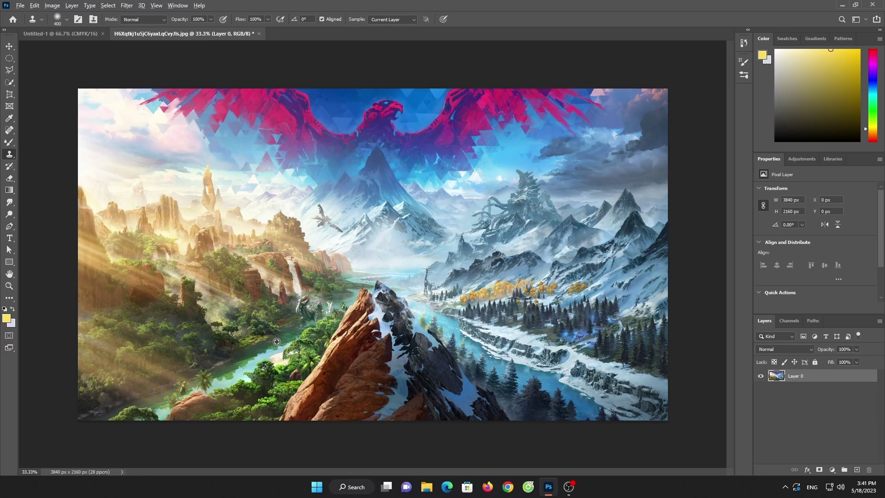
{"action": "left_click_drag", "start_coordinate": [348, 350], "coordinate": [369, 342]}
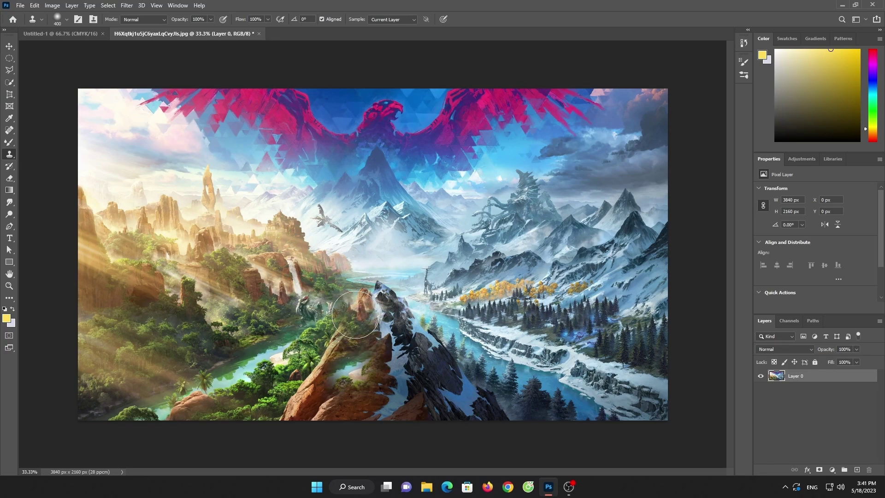
{"action": "left_click_drag", "start_coordinate": [373, 310], "coordinate": [427, 318]}
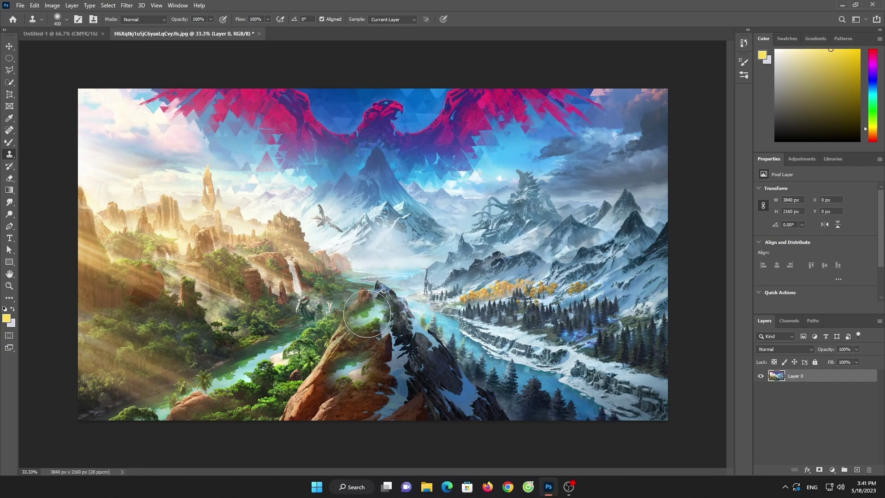
{"action": "key", "text": "ctrl+z"}
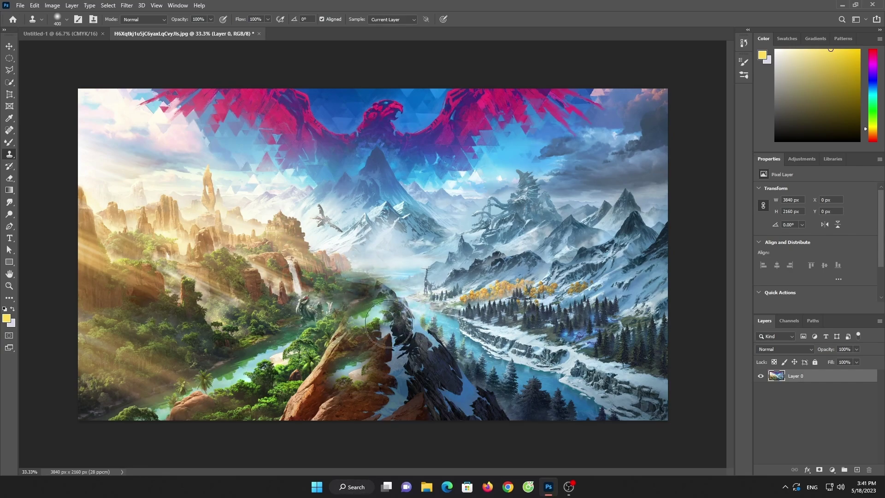
{"action": "key", "text": "ctrl+z"}
Cover the dark cliff and bottom-centre rocks with cloned river, trees and forest greenery
{"action": "left_click_drag", "start_coordinate": [453, 338], "coordinate": [495, 361]}
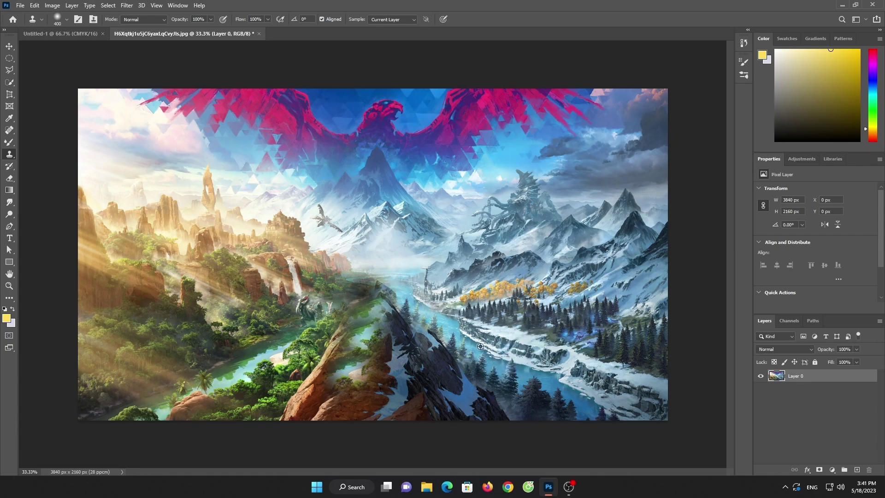
{"action": "mouse_move", "coordinate": [442, 356]}
{"action": "left_mouse_down"}
{"action": "mouse_move", "coordinate": [470, 383]}
{"action": "mouse_move", "coordinate": [466, 396]}
{"action": "mouse_move", "coordinate": [494, 409]}
{"action": "left_mouse_up"}
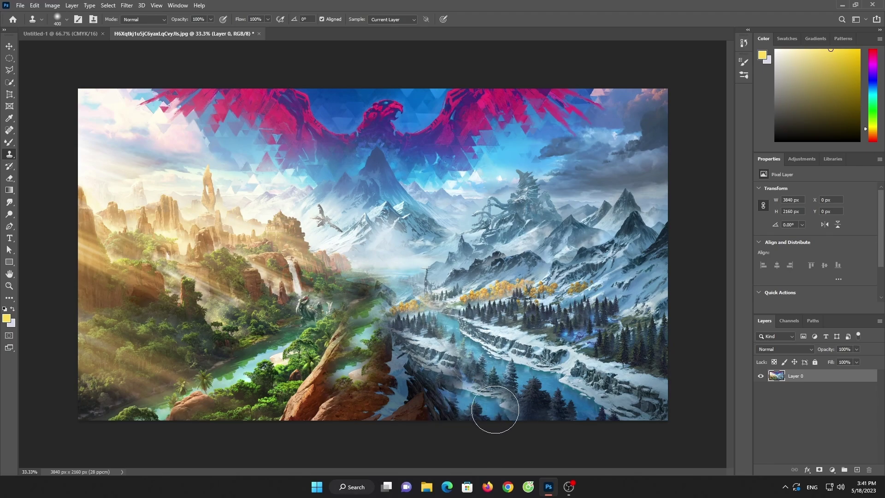
{"action": "left_click_drag", "start_coordinate": [442, 387], "coordinate": [395, 406]}
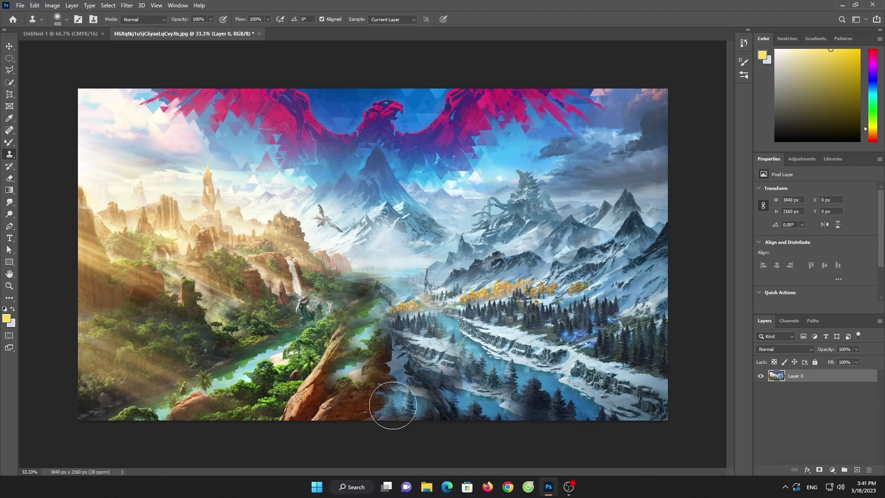
{"action": "left_click", "coordinate": [287, 337], "text": "alt"}
{"action": "mouse_move", "coordinate": [323, 403]}
{"action": "left_mouse_down"}
{"action": "mouse_move", "coordinate": [381, 411]}
{"action": "mouse_move", "coordinate": [374, 364]}
{"action": "mouse_move", "coordinate": [361, 415]}
{"action": "mouse_move", "coordinate": [332, 382]}
{"action": "mouse_move", "coordinate": [346, 323]}
{"action": "left_mouse_up"}
{"action": "mouse_move", "coordinate": [265, 346]}
{"action": "left_mouse_down"}
{"action": "mouse_move", "coordinate": [299, 410]}
{"action": "mouse_move", "coordinate": [295, 360]}
{"action": "mouse_move", "coordinate": [231, 355]}
{"action": "mouse_move", "coordinate": [259, 340]}
{"action": "left_mouse_up"}
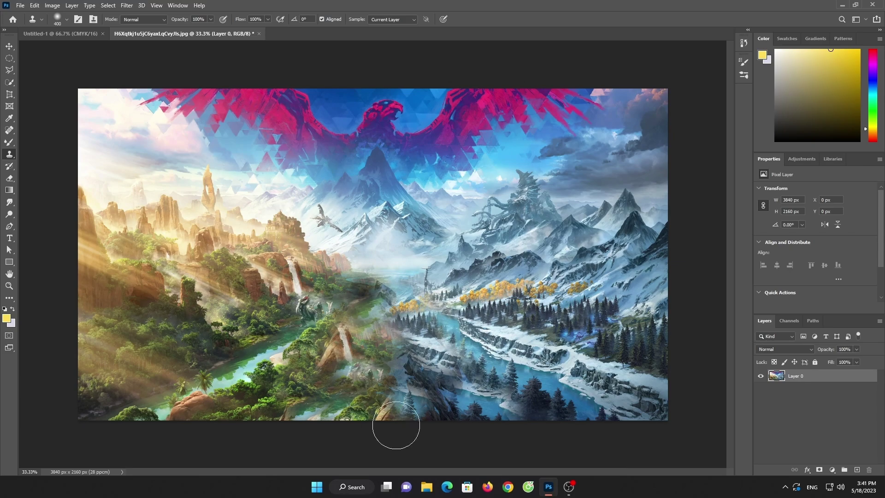
Resample foliage to patch the snowy centre and lower trees, undoing the poor patches
{"action": "left_click", "coordinate": [238, 335], "text": "alt"}
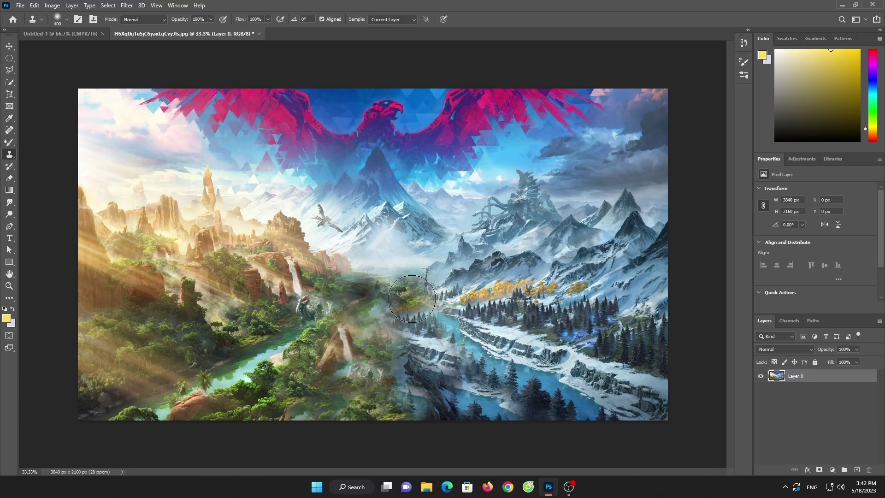
{"action": "left_click_drag", "start_coordinate": [408, 302], "coordinate": [428, 310]}
{"action": "key", "text": "ctrl+z"}
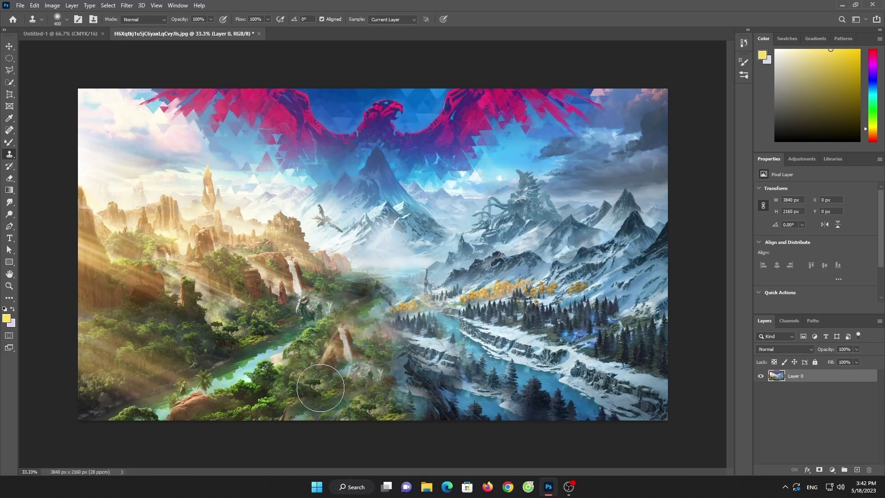
{"action": "left_click", "coordinate": [429, 358]}
{"action": "key", "text": "ctrl+z"}
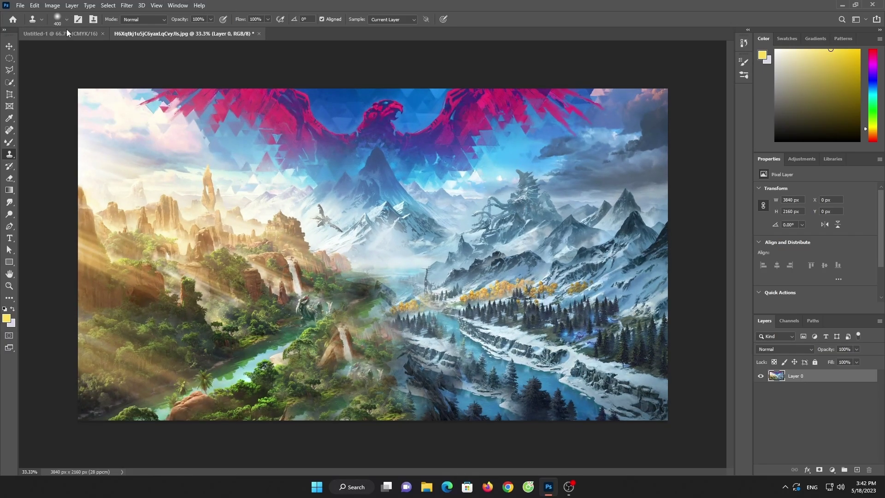
{"action": "left_click", "coordinate": [67, 30]}
{"action": "left_click", "coordinate": [177, 33]}
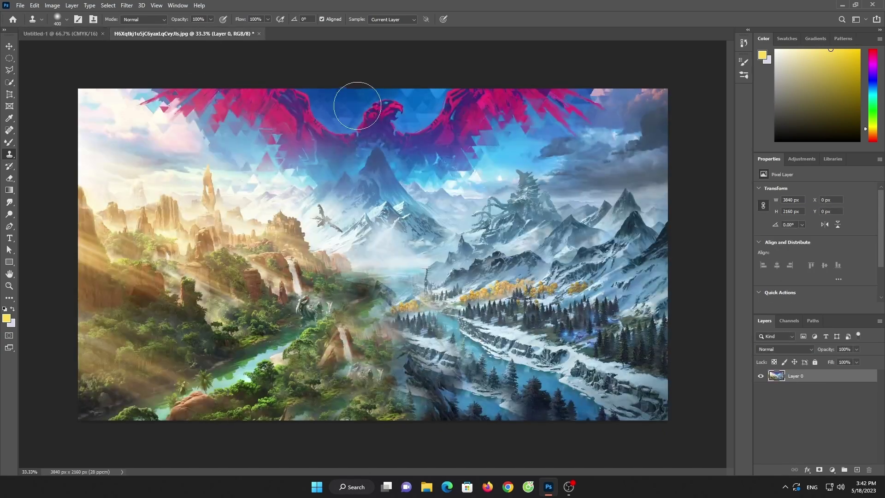
Move the landscape layer into Untitled-1 and scale it to fit the canvas
{"action": "key", "text": "v"}
{"action": "left_click_drag", "start_coordinate": [366, 174], "coordinate": [373, 210]}
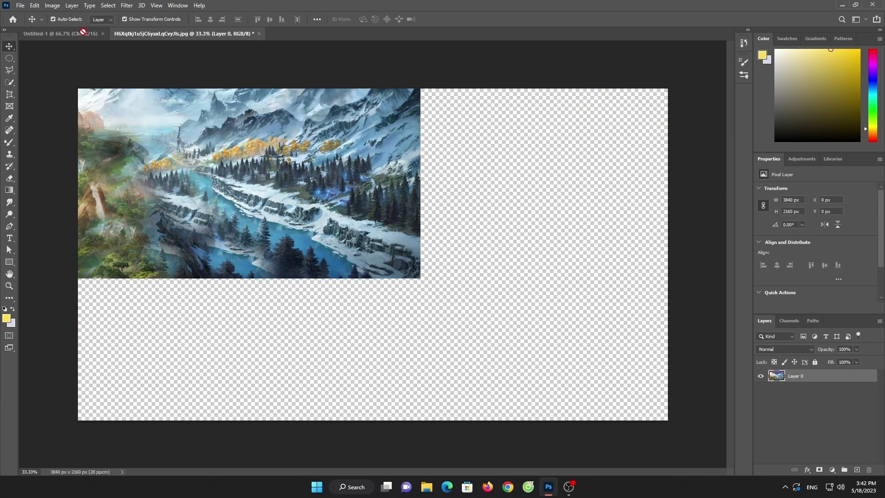
{"action": "key", "text": "Return"}
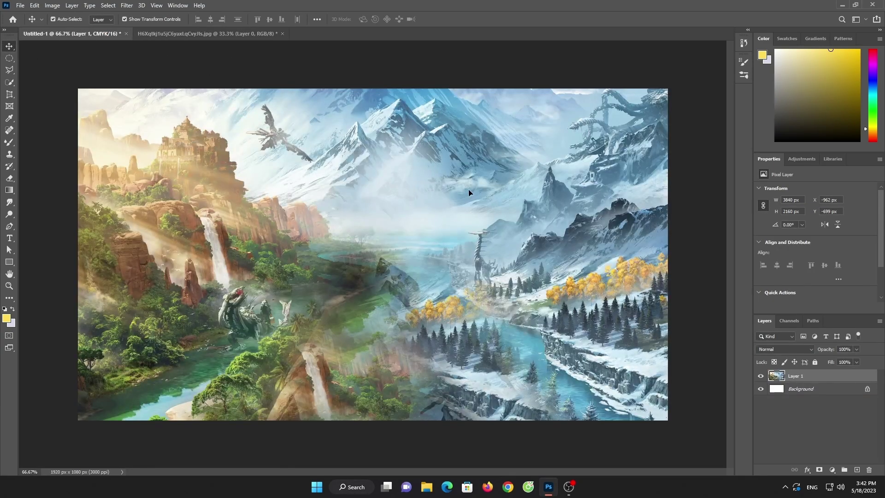
{"action": "scroll", "coordinate": [516, 121], "scroll_direction": "down", "scroll_amount": 5, "text": "alt"}
{"action": "left_click_drag", "start_coordinate": [372, 146], "coordinate": [373, 206]}
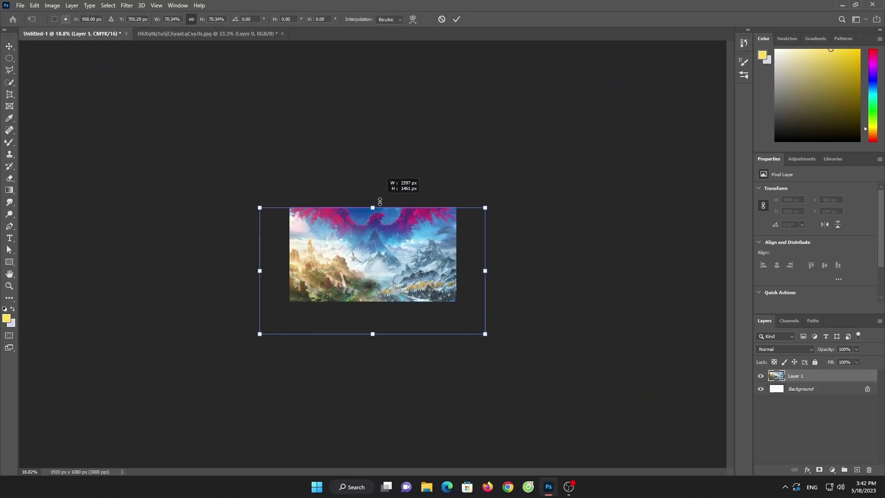
{"action": "left_click_drag", "start_coordinate": [373, 334], "coordinate": [373, 302]}
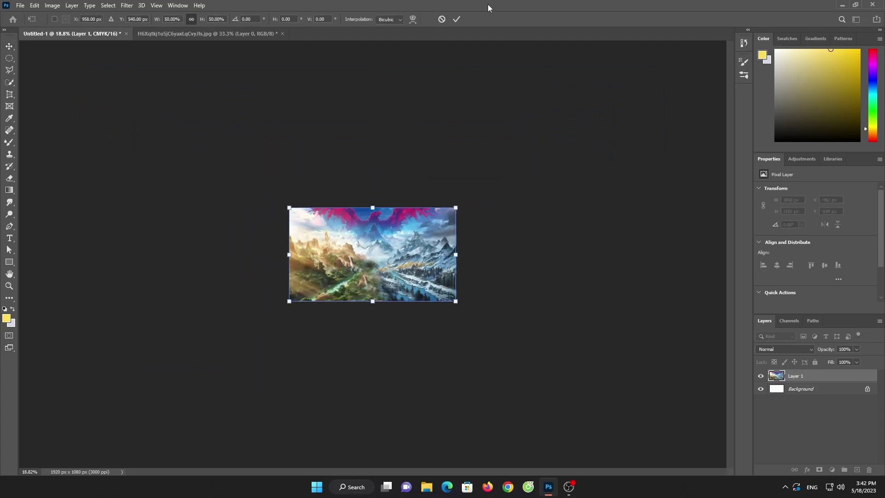
{"action": "left_click", "coordinate": [456, 19]}
Stretch the landscape slightly so it covers the canvas's right edge
{"action": "scroll", "coordinate": [385, 239], "scroll_direction": "up", "scroll_amount": 5, "text": "alt"}
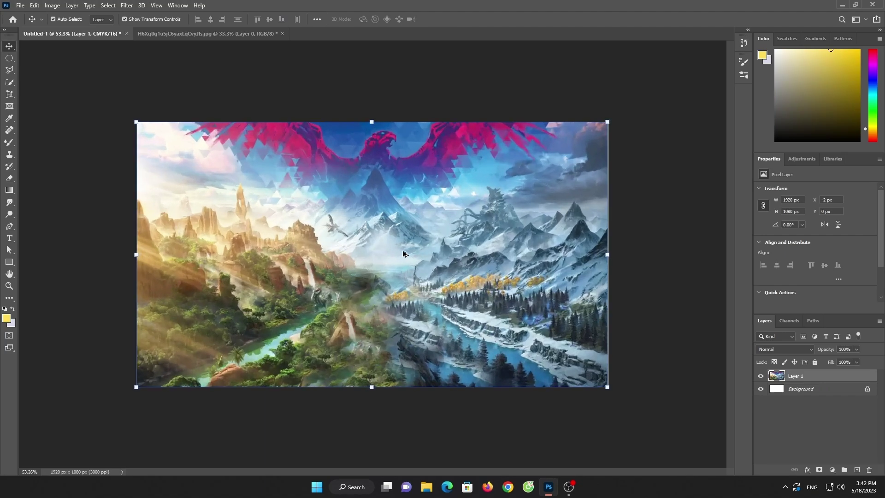
{"action": "left_click", "coordinate": [652, 222]}
{"action": "scroll", "coordinate": [416, 205], "scroll_direction": "up", "scroll_amount": 1, "text": "alt"}
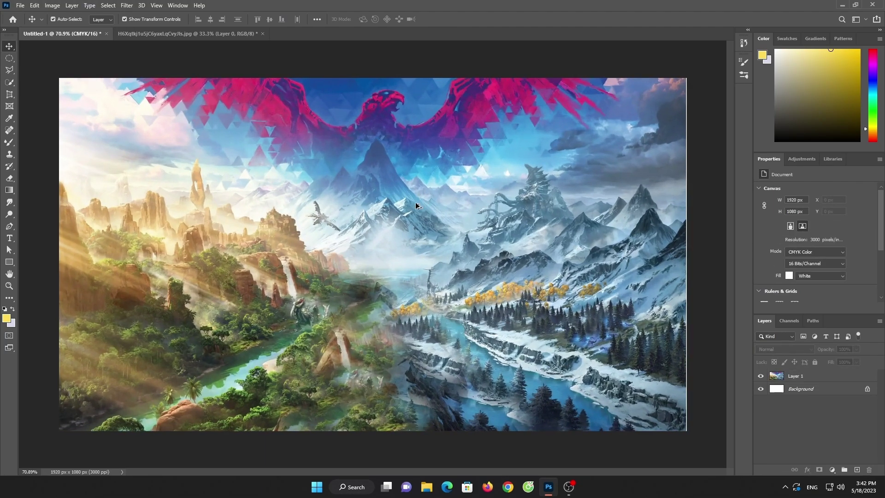
{"action": "left_click", "coordinate": [673, 203]}
{"action": "left_click_drag", "start_coordinate": [686, 254], "coordinate": [688, 254]}
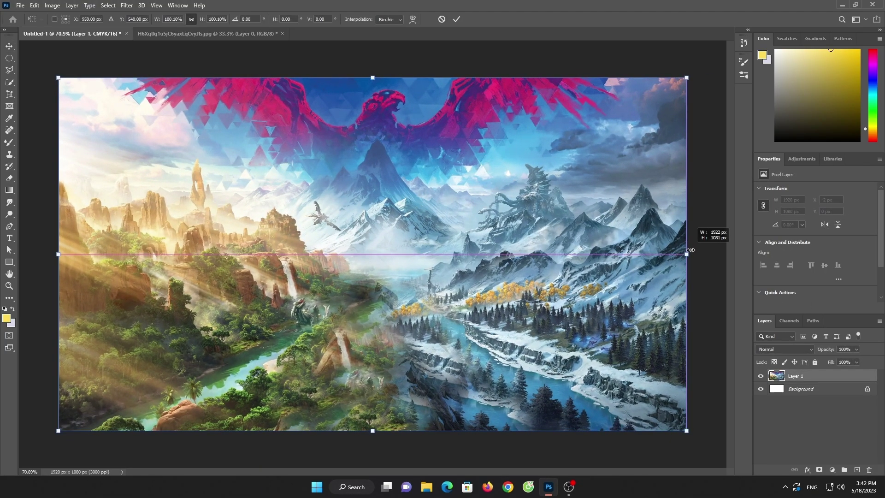
{"action": "left_click", "coordinate": [461, 19]}
{"action": "left_click", "coordinate": [278, 32]}
Close the original landscape without saving and open the strawberry image
{"action": "left_click", "coordinate": [283, 34]}
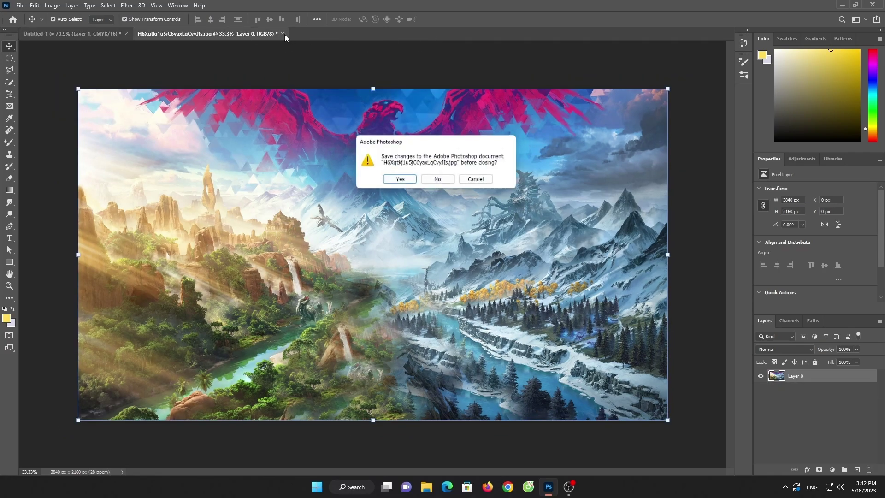
{"action": "left_click", "coordinate": [438, 180]}
{"action": "left_click", "coordinate": [20, 5]}
{"action": "left_click", "coordinate": [28, 24]}
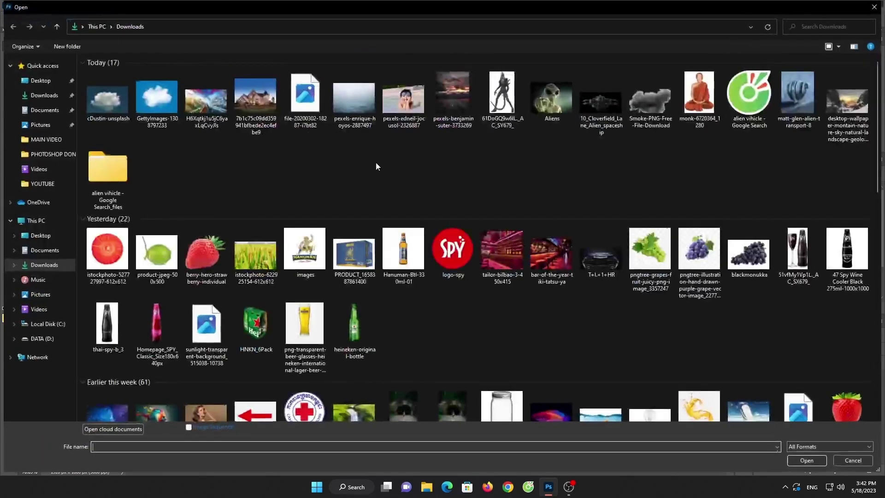
{"action": "double_click", "coordinate": [200, 256]}
Move the strawberry into the composite, rotate it and scale it into place
{"action": "left_click_drag", "start_coordinate": [461, 107], "coordinate": [116, 68]}
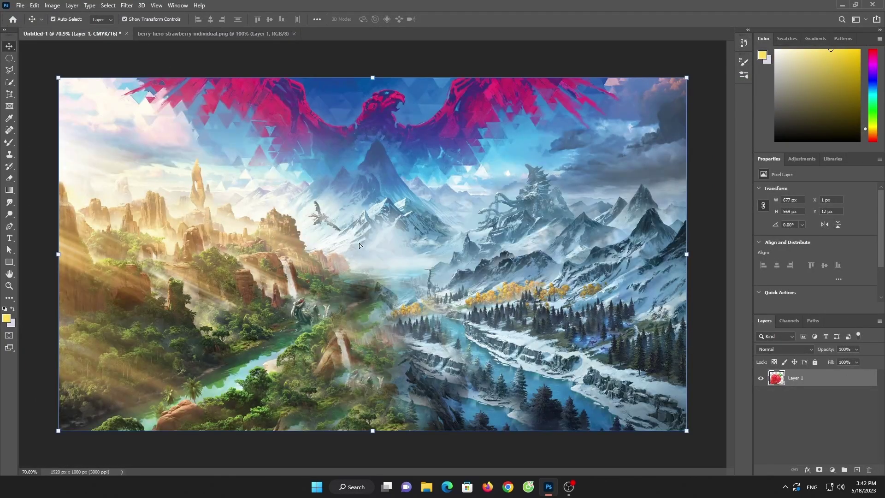
{"action": "left_click_drag", "start_coordinate": [90, 33], "coordinate": [362, 245]}
{"action": "left_click", "coordinate": [459, 293]}
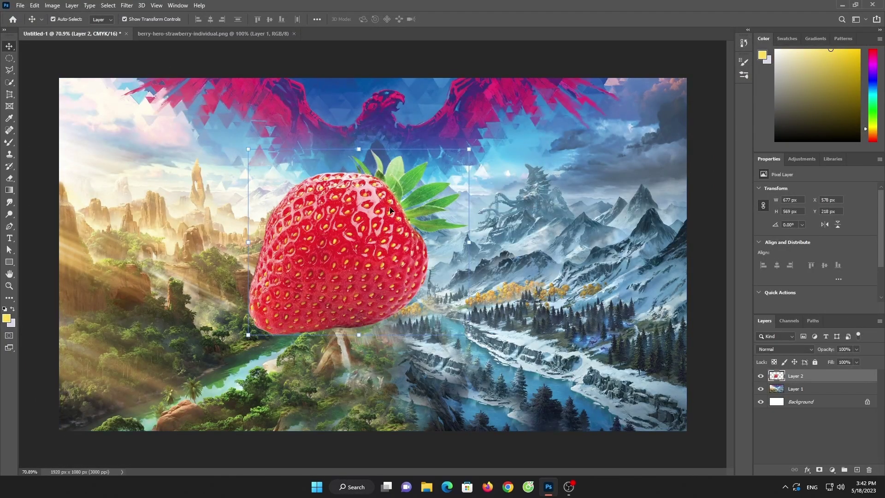
{"action": "left_click_drag", "start_coordinate": [508, 363], "coordinate": [519, 234]}
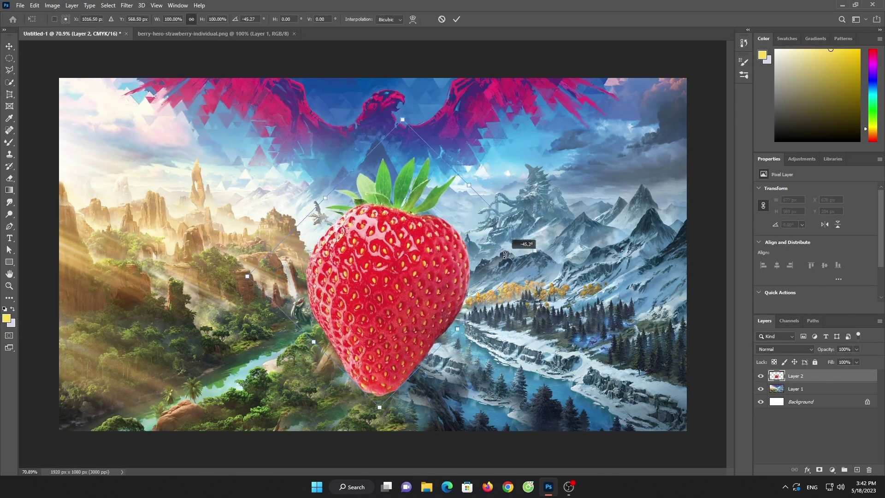
{"action": "left_click_drag", "start_coordinate": [393, 115], "coordinate": [394, 173]}
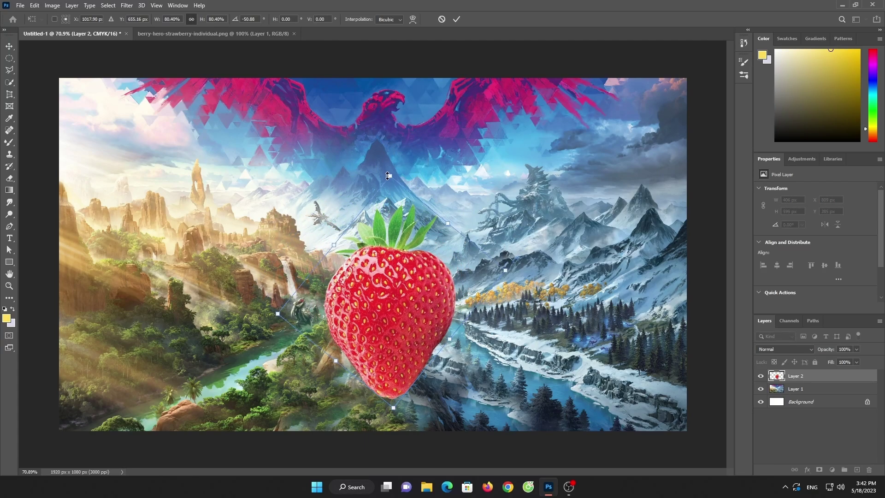
{"action": "left_click_drag", "start_coordinate": [378, 263], "coordinate": [365, 275]}
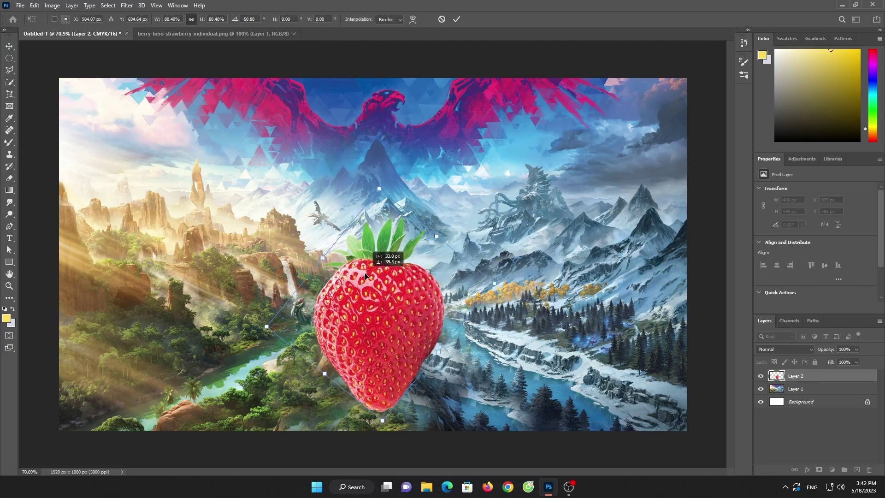
{"action": "left_click", "coordinate": [457, 19]}
Enlarge the strawberry from its top edge, then close the original strawberry image
{"action": "key", "text": "ctrl+t"}
{"action": "left_click_drag", "start_coordinate": [379, 216], "coordinate": [379, 153]}
{"action": "left_click_drag", "start_coordinate": [380, 249], "coordinate": [387, 245]}
{"action": "left_click", "coordinate": [458, 19]}
{"action": "left_click", "coordinate": [242, 34]}
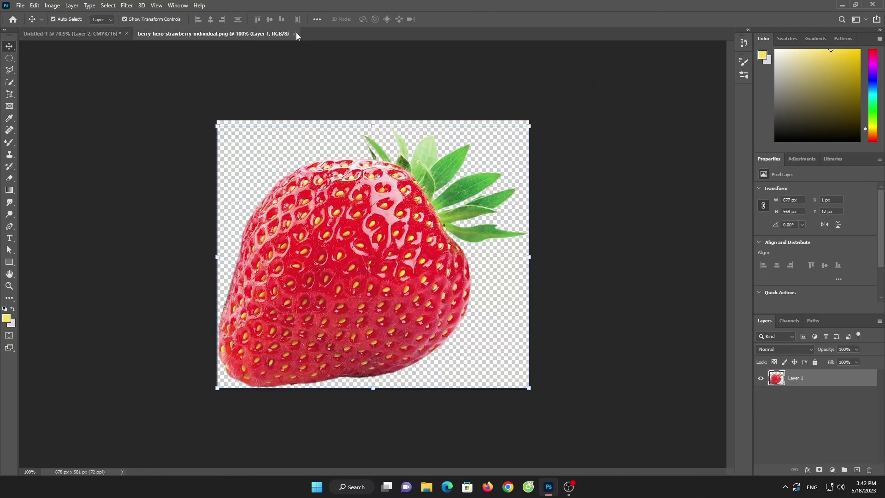
{"action": "left_click", "coordinate": [294, 34]}
Open the istockphoto strawberry slice photo
{"action": "left_click", "coordinate": [21, 6]}
{"action": "left_click", "coordinate": [32, 24]}
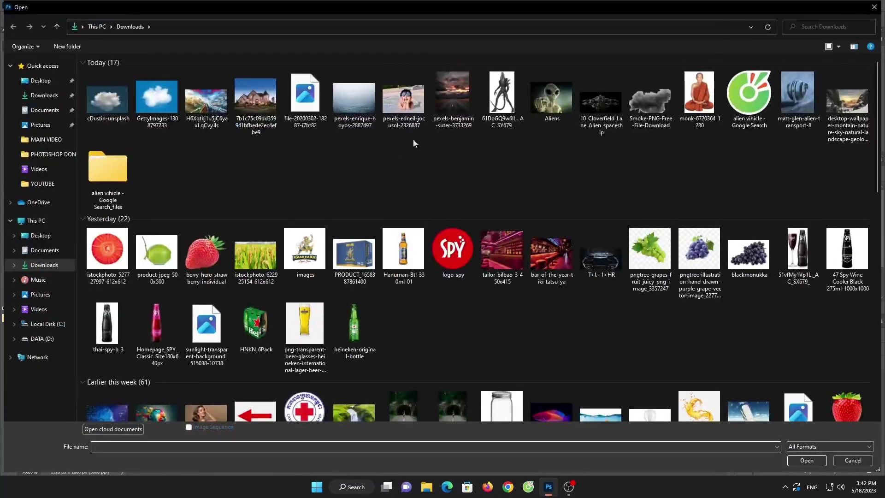
{"action": "scroll", "coordinate": [413, 139], "scroll_direction": "down", "scroll_amount": 10}
{"action": "scroll", "coordinate": [485, 167], "scroll_direction": "up", "scroll_amount": 2}
{"action": "scroll", "coordinate": [503, 171], "scroll_direction": "up", "scroll_amount": 3}
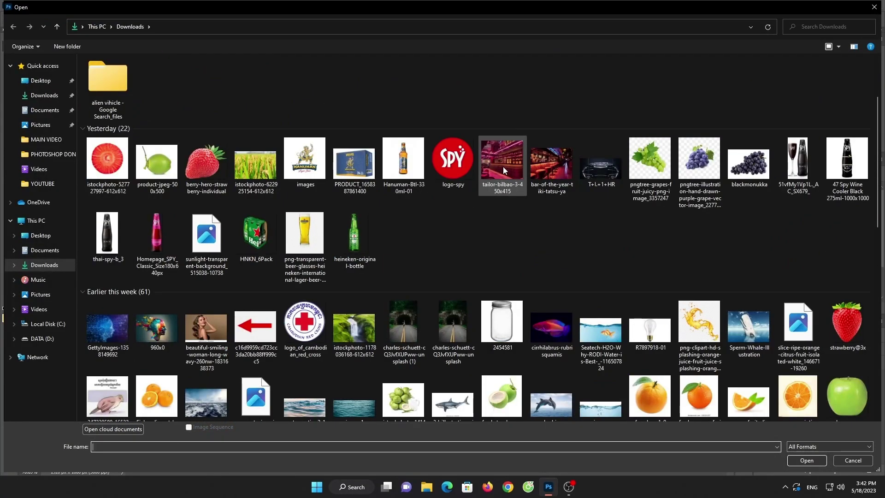
{"action": "double_click", "coordinate": [107, 159]}
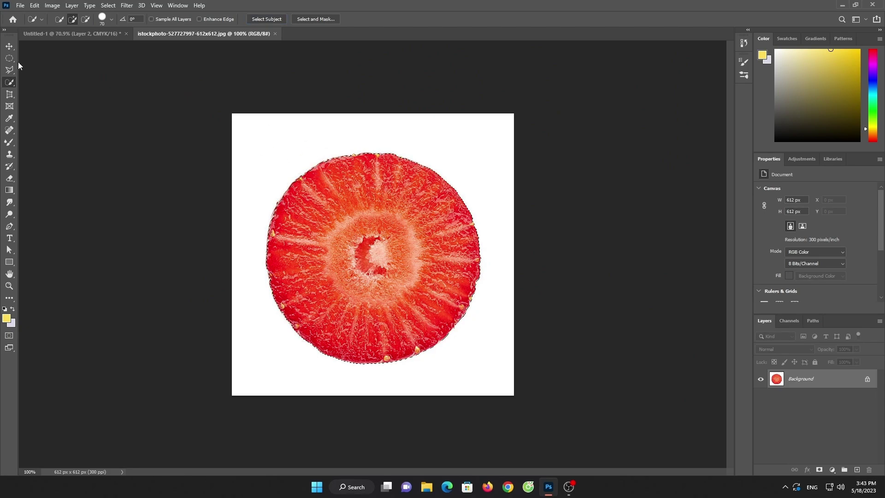
Drag the slice into the composite as a new layer at the upper right
{"action": "left_click", "coordinate": [9, 46]}
{"action": "left_click_drag", "start_coordinate": [211, 144], "coordinate": [68, 36]}
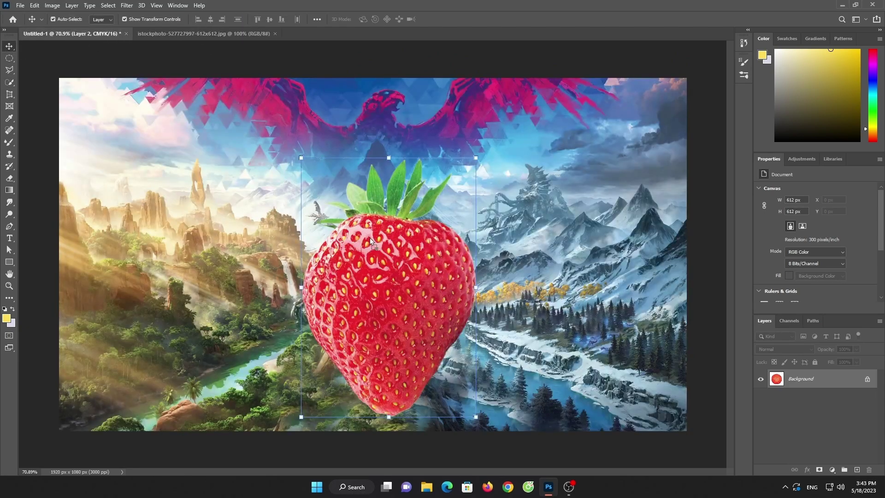
{"action": "left_click_drag", "start_coordinate": [372, 240], "coordinate": [550, 141]}
{"action": "left_click", "coordinate": [797, 391]}
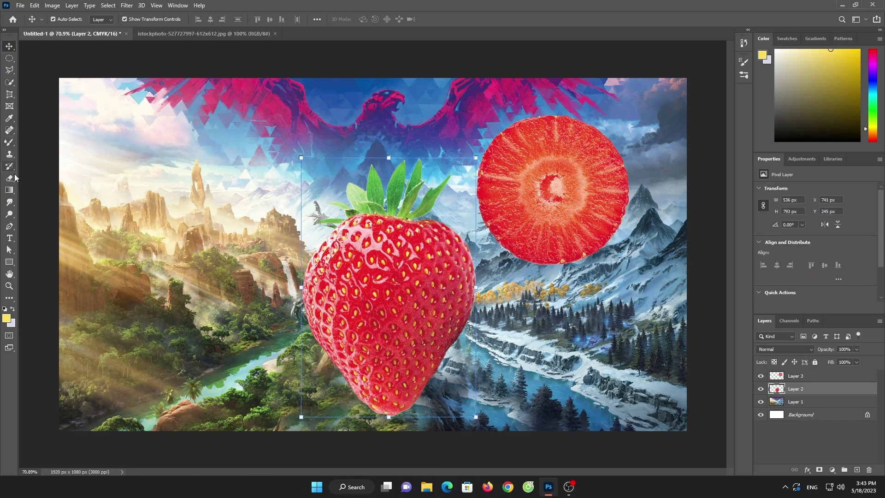
Try a Pen path across the strawberry, discard it, and hide the slice layer
{"action": "right_click", "coordinate": [9, 226]}
{"action": "left_click", "coordinate": [46, 226]}
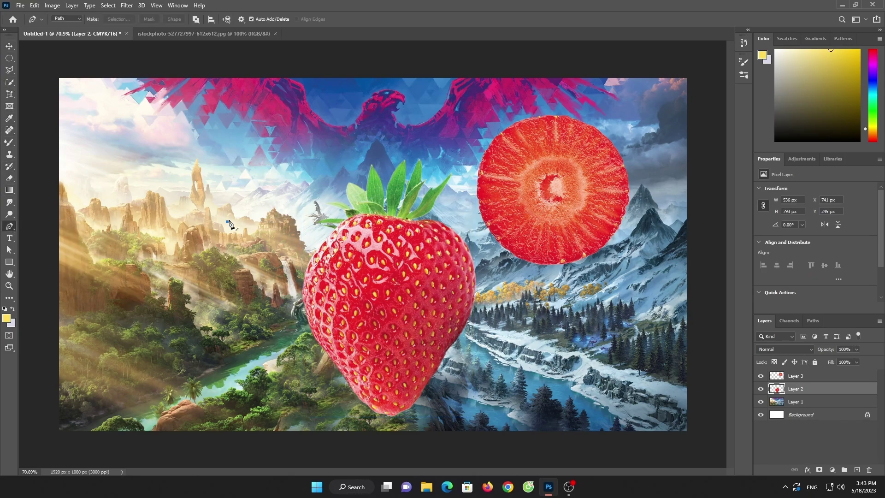
{"action": "left_click", "coordinate": [227, 222]}
{"action": "left_click", "coordinate": [383, 295]}
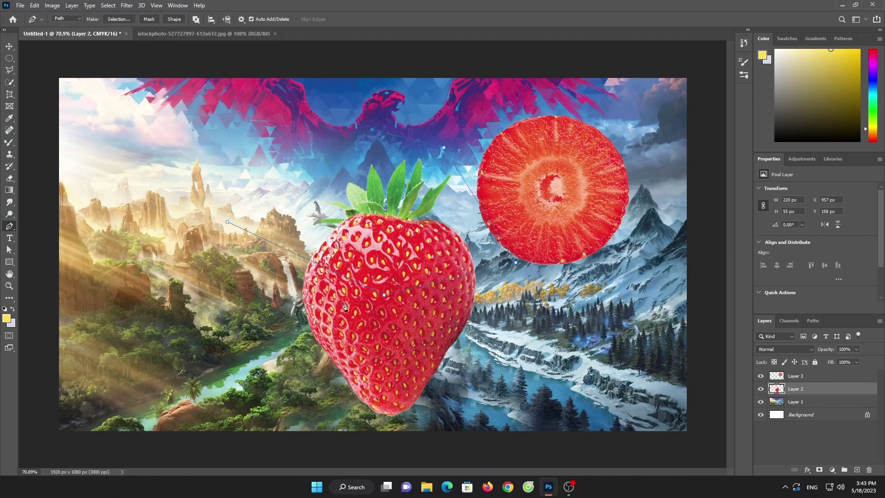
{"action": "left_click_drag", "start_coordinate": [385, 298], "coordinate": [375, 313]}
{"action": "key", "text": "Return"}
{"action": "left_click", "coordinate": [761, 376]}
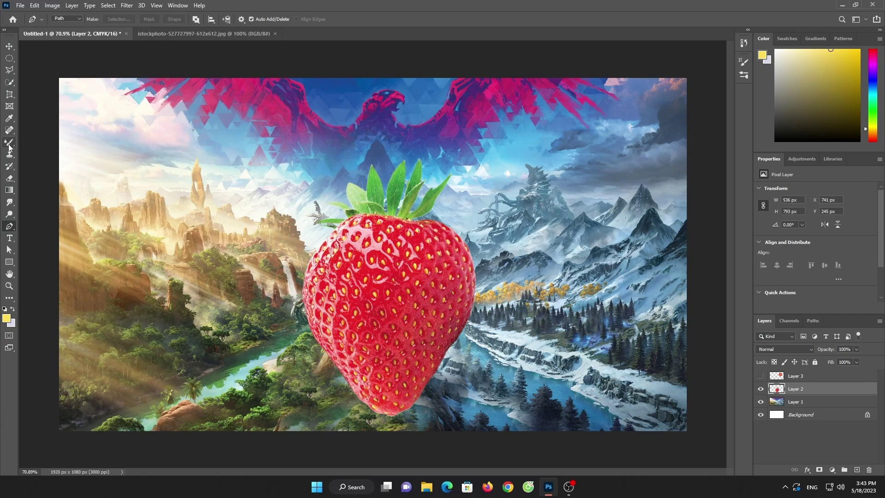
Draw a closed curved Pen path across the strawberry's top
{"action": "left_click", "coordinate": [236, 247]}
{"action": "left_click", "coordinate": [390, 304]}
{"action": "left_click_drag", "start_coordinate": [388, 315], "coordinate": [393, 298]}
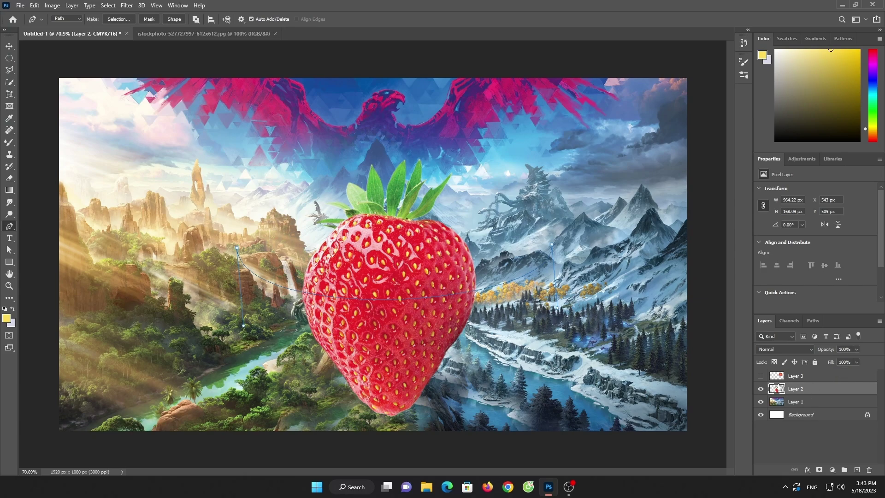
{"action": "left_click", "coordinate": [761, 377]}
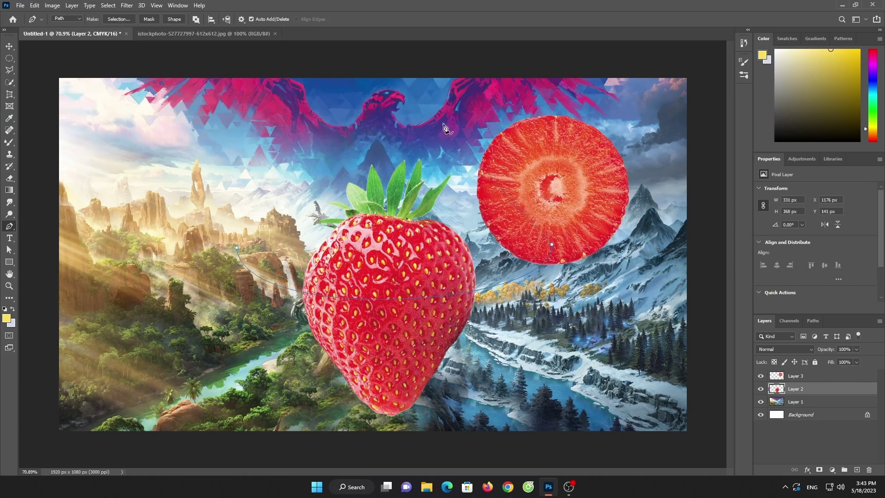
{"action": "left_click", "coordinate": [237, 249]}
Convert the path to a selection and clear the strawberry's top
{"action": "right_click", "coordinate": [238, 173]}
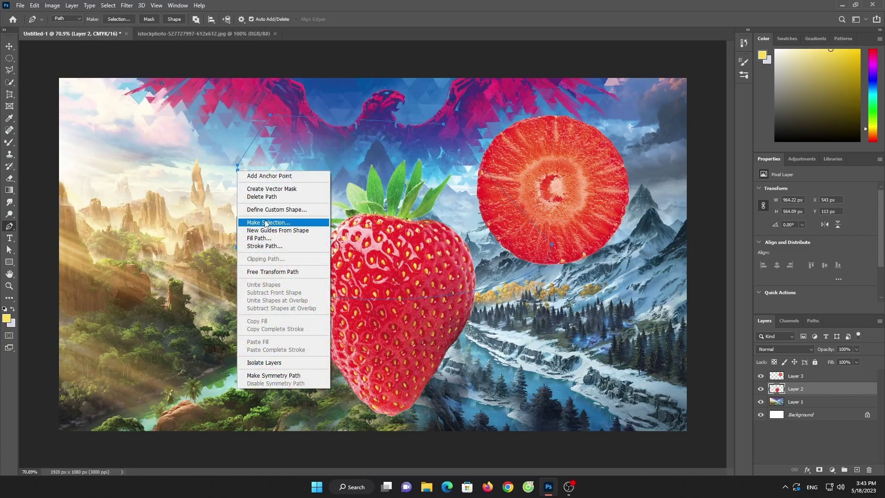
{"action": "left_click", "coordinate": [268, 224]}
{"action": "left_click", "coordinate": [484, 134]}
{"action": "left_click", "coordinate": [34, 5]}
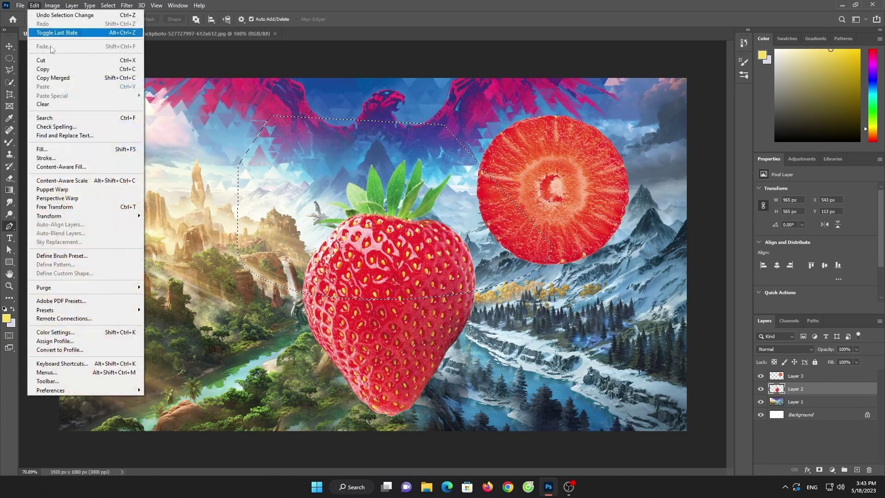
{"action": "left_click", "coordinate": [46, 63]}
{"action": "left_click", "coordinate": [802, 378]}
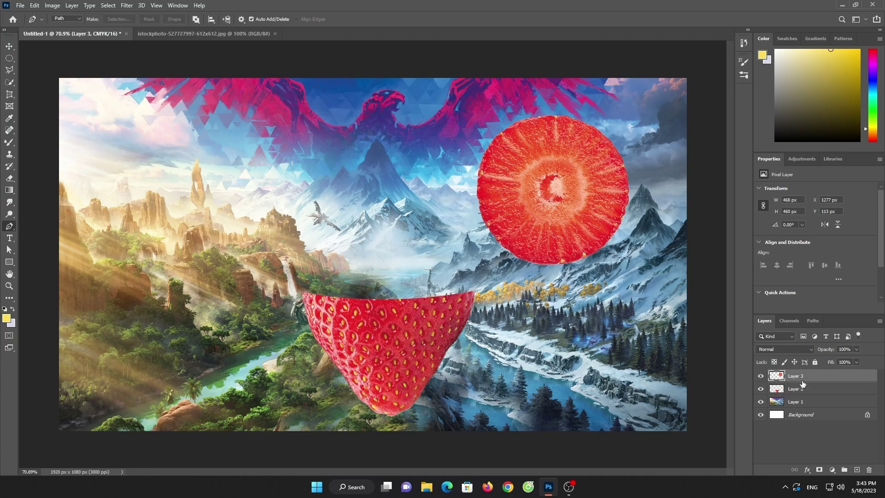
Squash the slice into an ellipse and fit it onto the strawberry's cut top
{"action": "left_click", "coordinate": [7, 52]}
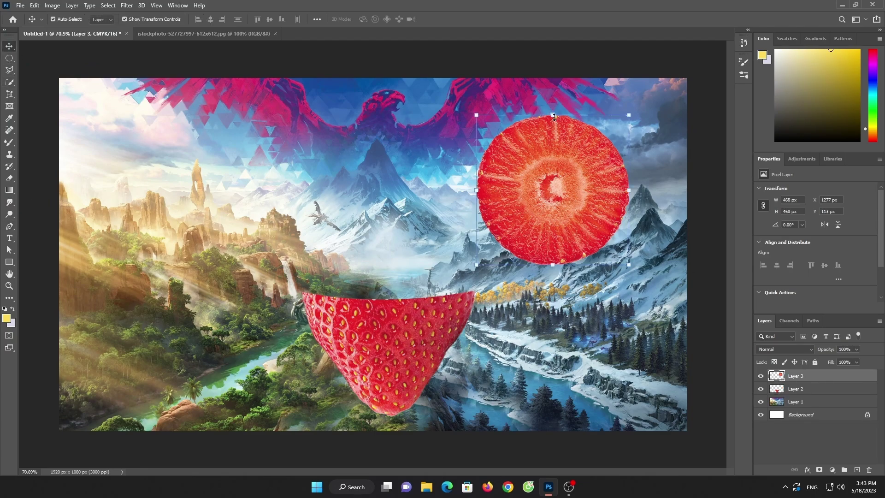
{"action": "left_click_drag", "start_coordinate": [554, 116], "coordinate": [553, 214]}
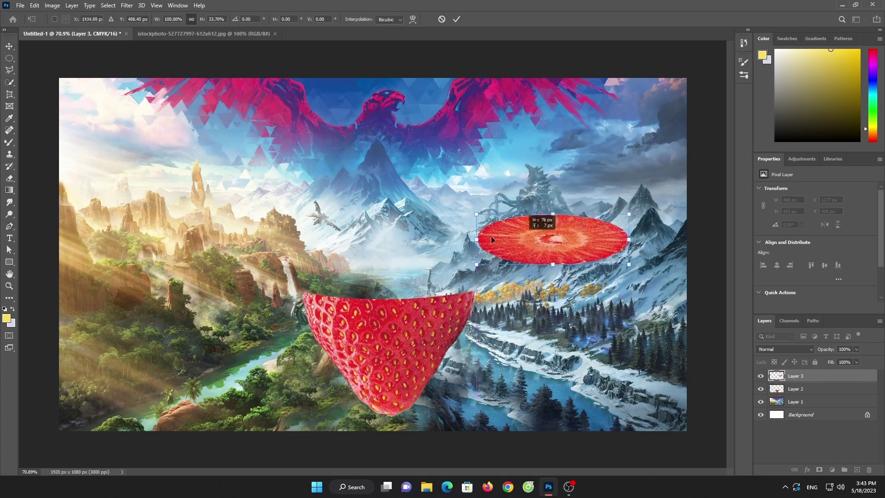
{"action": "mouse_move", "coordinate": [492, 239]}
{"action": "left_mouse_down"}
{"action": "mouse_move", "coordinate": [449, 289]}
{"action": "mouse_move", "coordinate": [477, 291]}
{"action": "left_mouse_up"}
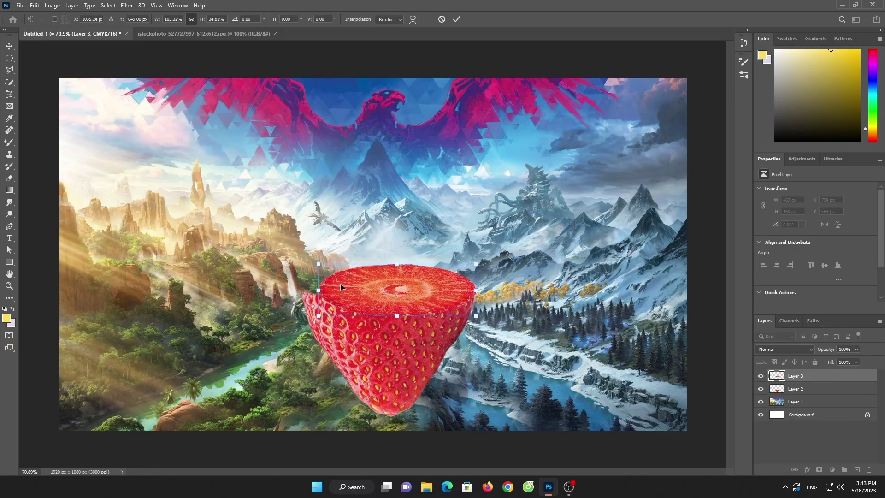
{"action": "left_click_drag", "start_coordinate": [319, 265], "coordinate": [302, 261]}
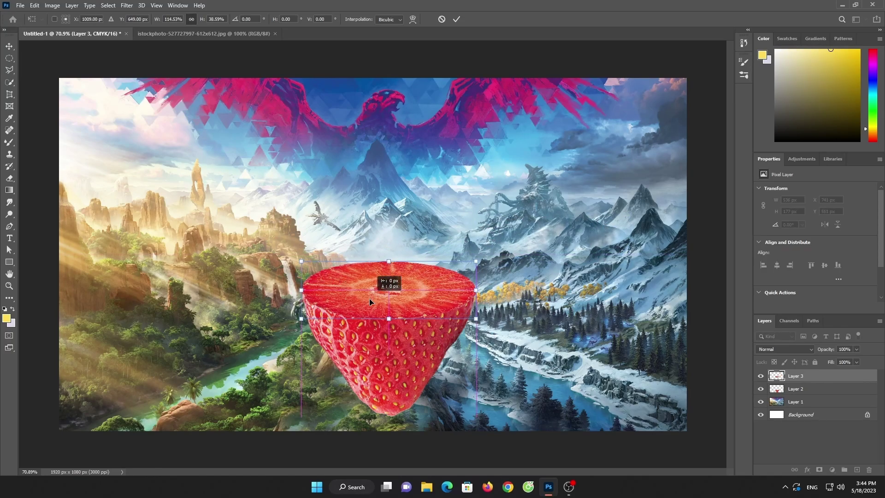
{"action": "left_click", "coordinate": [456, 19]}
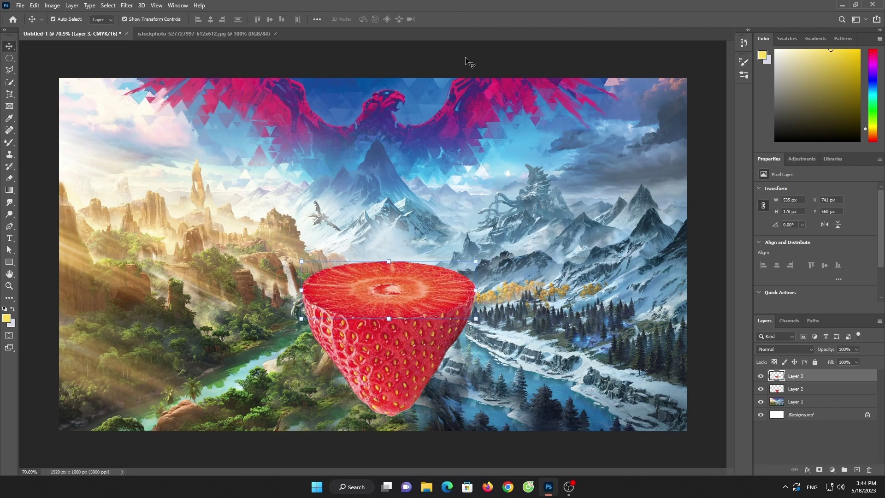
{"action": "left_click", "coordinate": [468, 59]}
Match the slice's width to the strawberry and flatten it further
{"action": "left_click", "coordinate": [439, 288]}
{"action": "left_click_drag", "start_coordinate": [476, 290], "coordinate": [476, 290]}
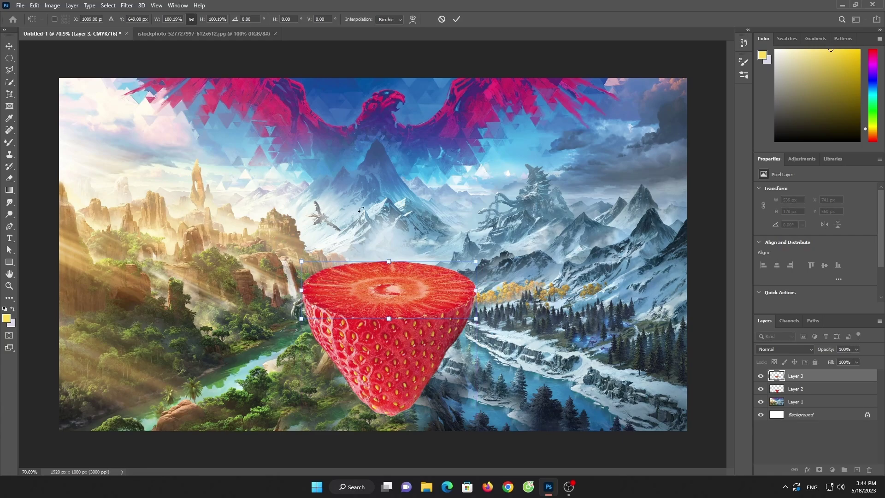
{"action": "left_click", "coordinate": [457, 18]}
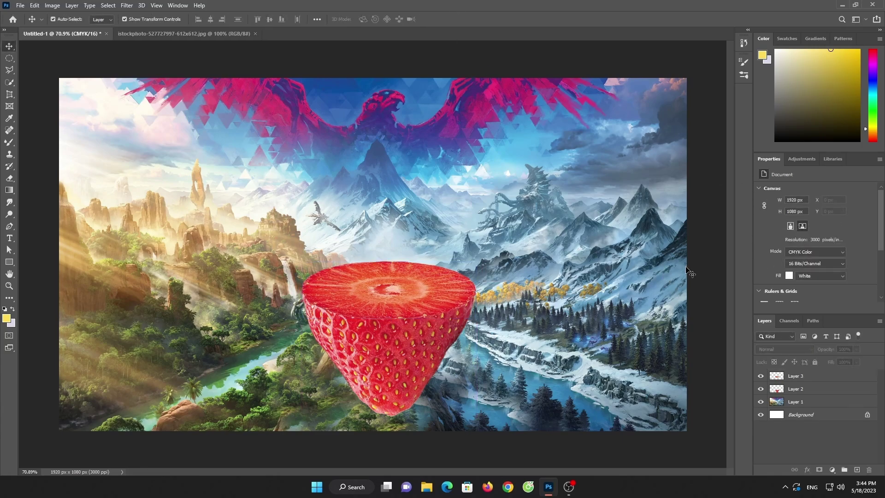
{"action": "left_click", "coordinate": [349, 274]}
{"action": "key", "text": "ctrl+t"}
{"action": "left_click_drag", "start_coordinate": [390, 261], "coordinate": [392, 268]}
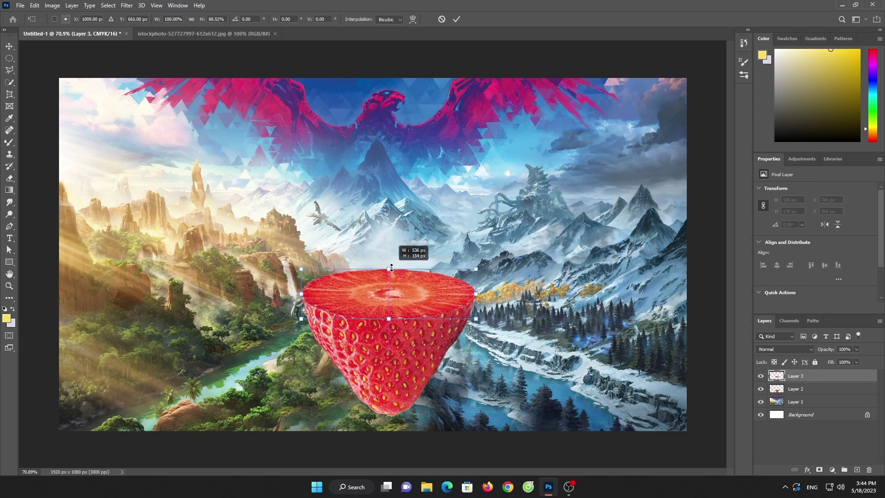
{"action": "left_click", "coordinate": [456, 19]}
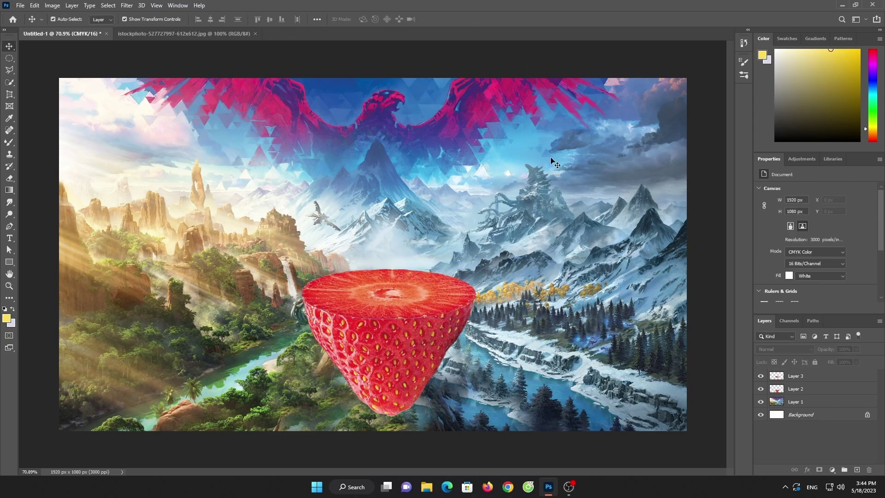
Close the slice source photo and start opening another image
{"action": "left_click", "coordinate": [812, 414]}
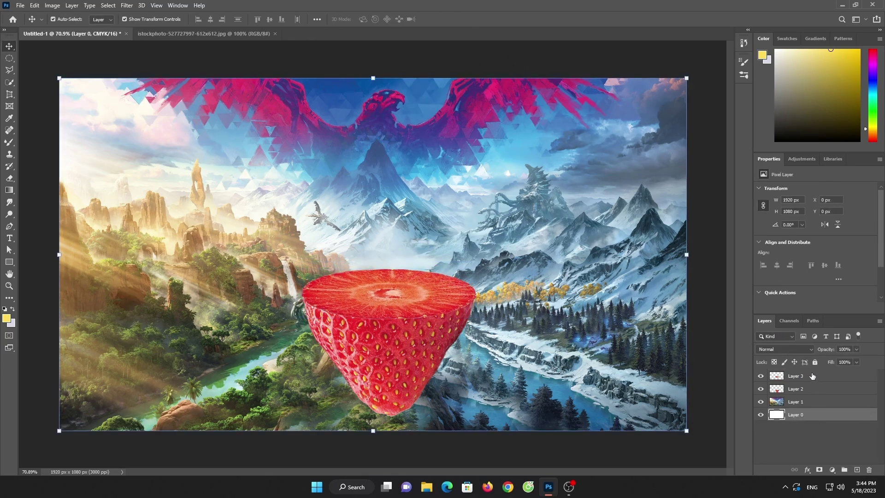
{"action": "left_click", "coordinate": [812, 376]}
{"action": "left_click", "coordinate": [185, 34]}
{"action": "left_click", "coordinate": [274, 34]}
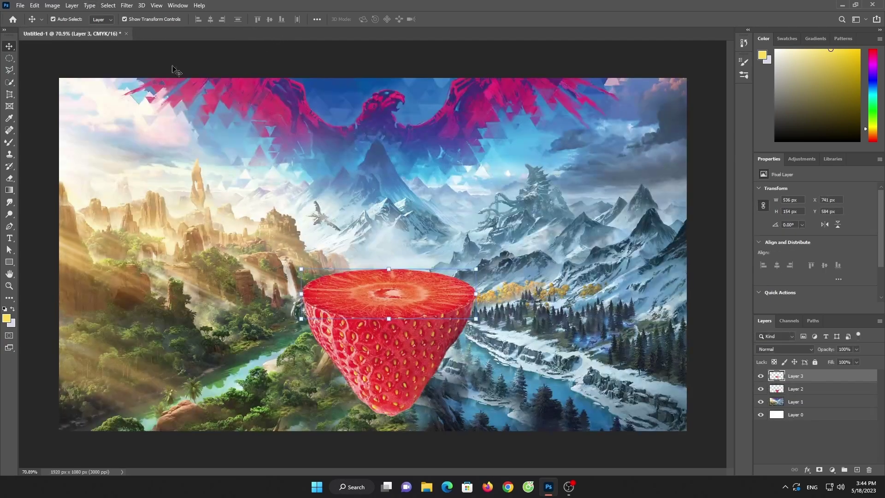
{"action": "left_click", "coordinate": [21, 5]}
{"action": "left_click", "coordinate": [28, 21]}
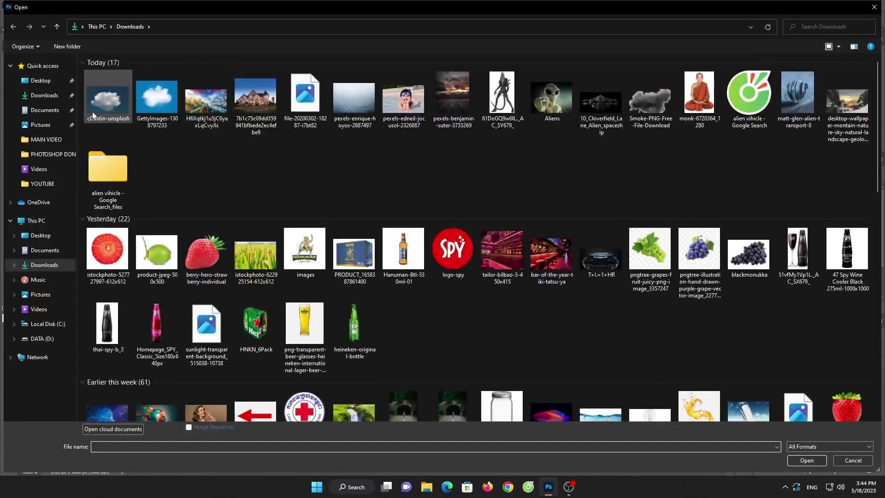
{"action": "mouse_move", "coordinate": [502, 100]}
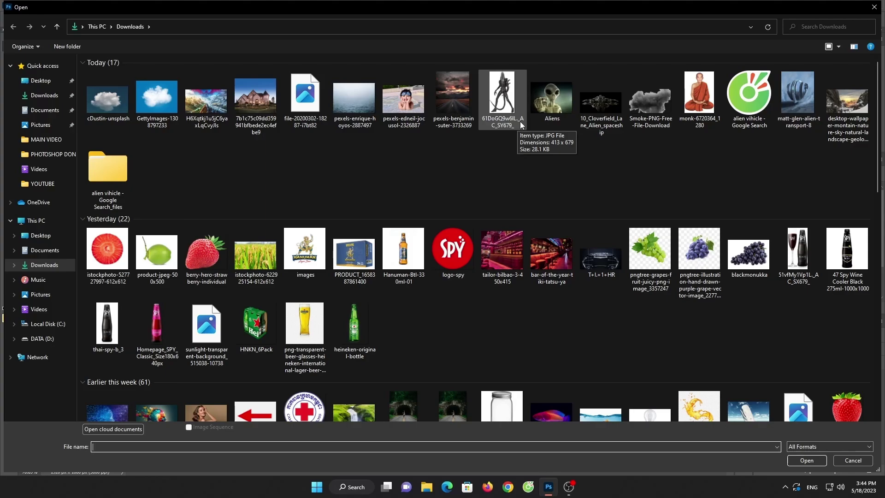
Open the house photo, Quick-Select the house and lawn, and drag them into the composite
{"action": "double_click", "coordinate": [261, 110]}
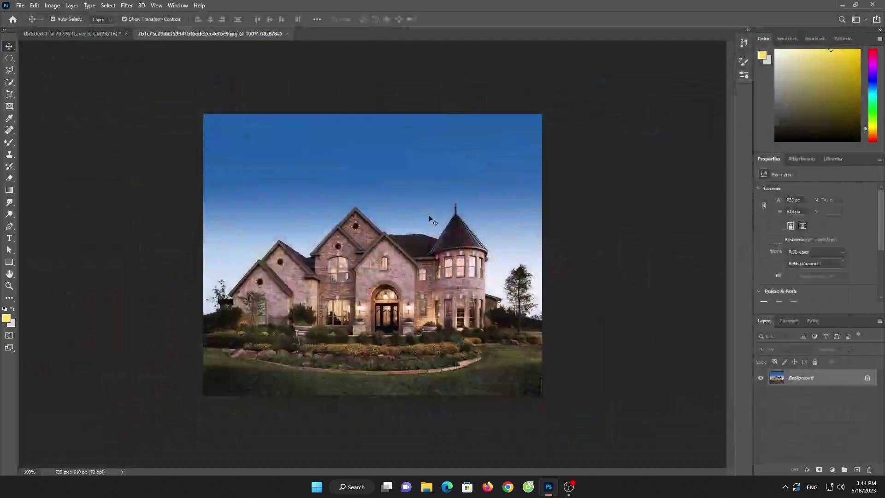
{"action": "left_click", "coordinate": [9, 142]}
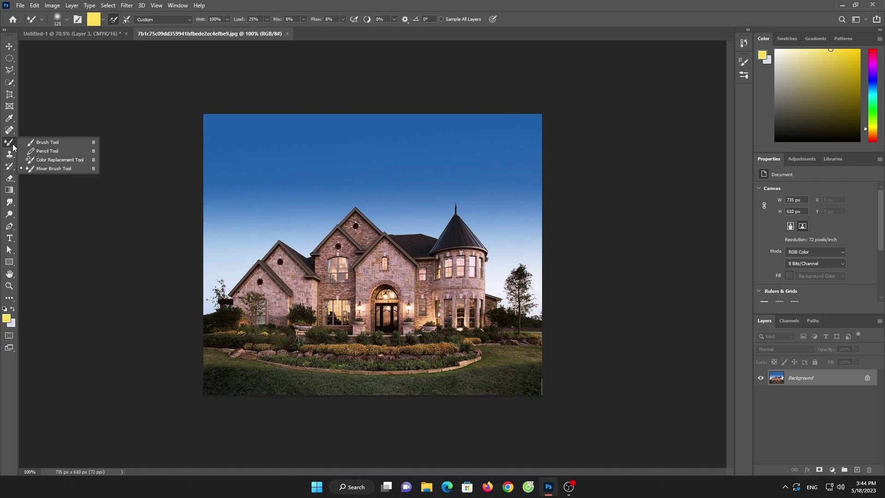
{"action": "left_click", "coordinate": [9, 82]}
{"action": "left_click", "coordinate": [46, 91]}
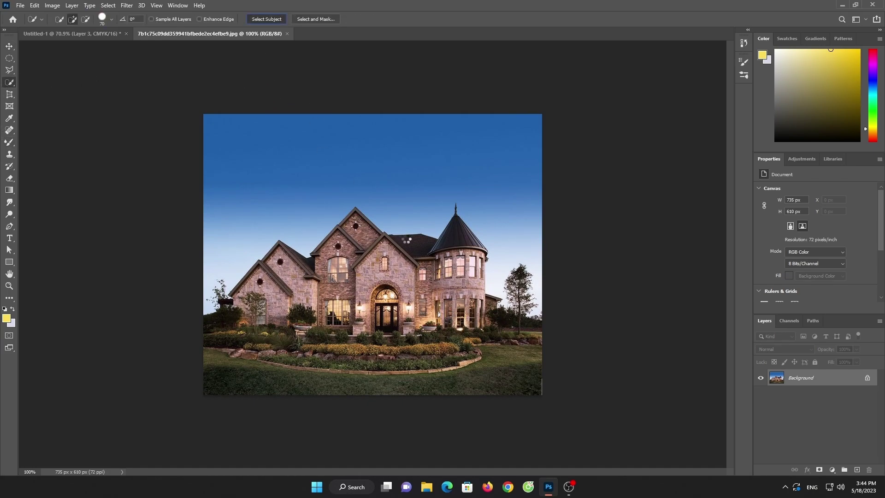
{"action": "left_click", "coordinate": [266, 19]}
{"action": "mouse_move", "coordinate": [502, 358]}
{"action": "left_mouse_down"}
{"action": "mouse_move", "coordinate": [459, 369]}
{"action": "mouse_move", "coordinate": [251, 375]}
{"action": "left_mouse_up"}
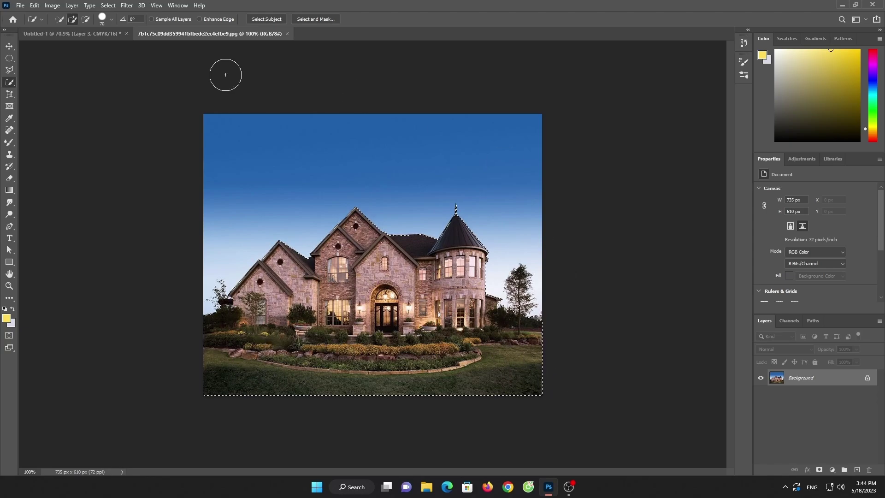
{"action": "left_click", "coordinate": [9, 46]}
{"action": "mouse_move", "coordinate": [380, 252]}
{"action": "left_mouse_down"}
{"action": "mouse_move", "coordinate": [401, 252]}
{"action": "mouse_move", "coordinate": [388, 234]}
{"action": "left_mouse_up"}
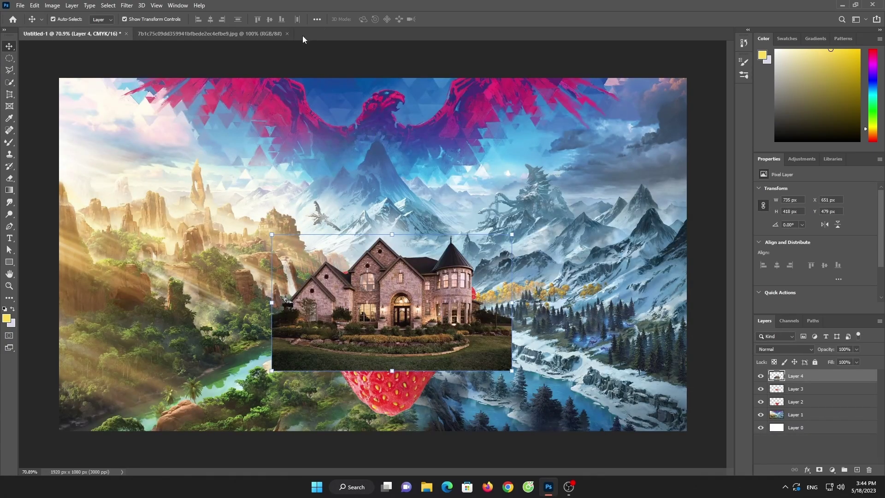
Close the house photo and scale the house down onto the strawberry's cut top
{"action": "left_click", "coordinate": [286, 34]}
{"action": "left_click_drag", "start_coordinate": [506, 235], "coordinate": [425, 293]}
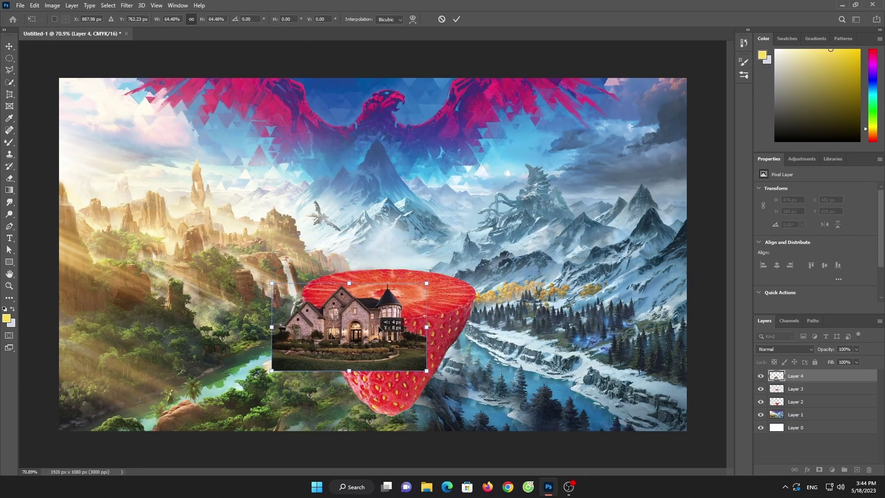
{"action": "mouse_move", "coordinate": [370, 344]}
{"action": "left_mouse_down"}
{"action": "mouse_move", "coordinate": [420, 277]}
{"action": "mouse_move", "coordinate": [401, 263]}
{"action": "left_mouse_up"}
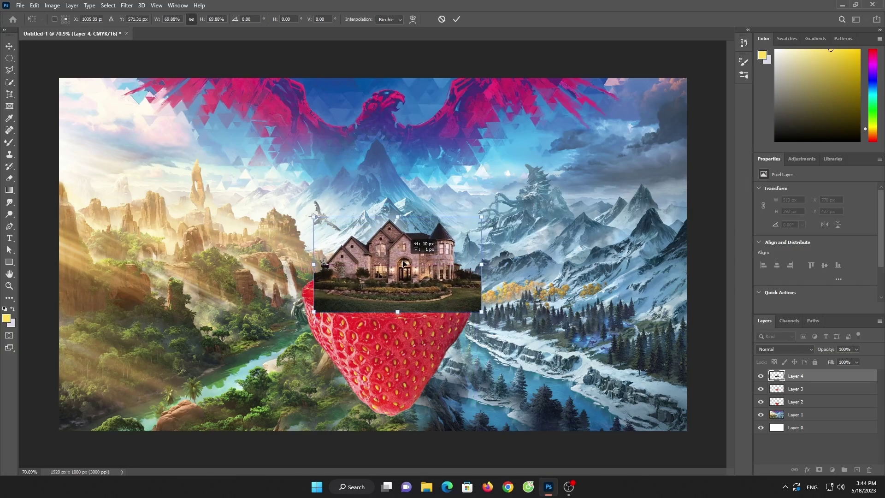
{"action": "left_click", "coordinate": [462, 18]}
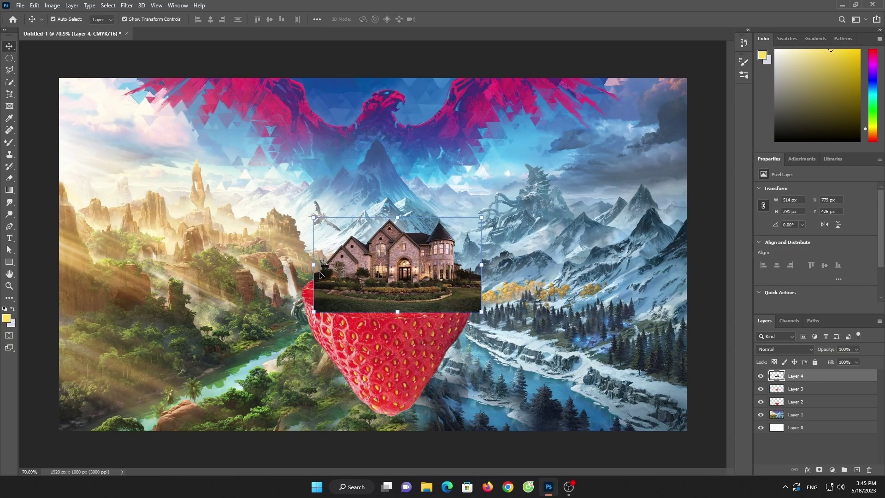
Abandon cloning and erase the dark strip below the house with a smaller eraser
{"action": "left_click", "coordinate": [9, 154]}
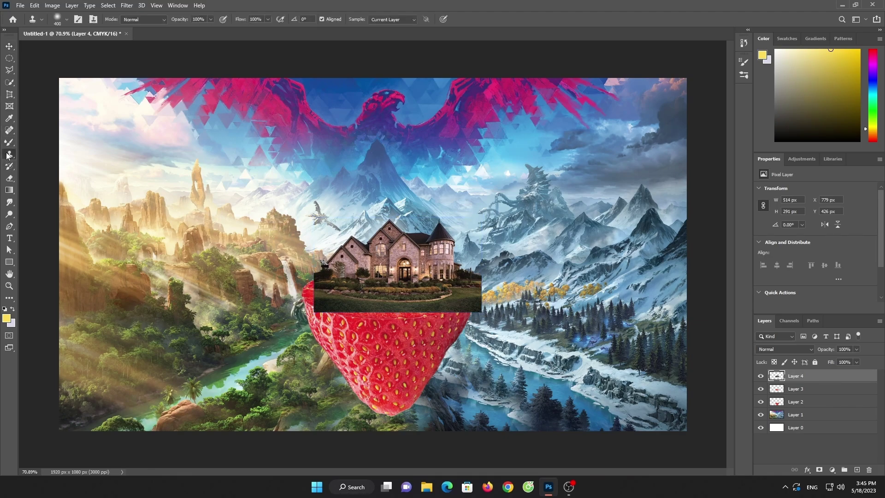
{"action": "left_click", "coordinate": [292, 339]}
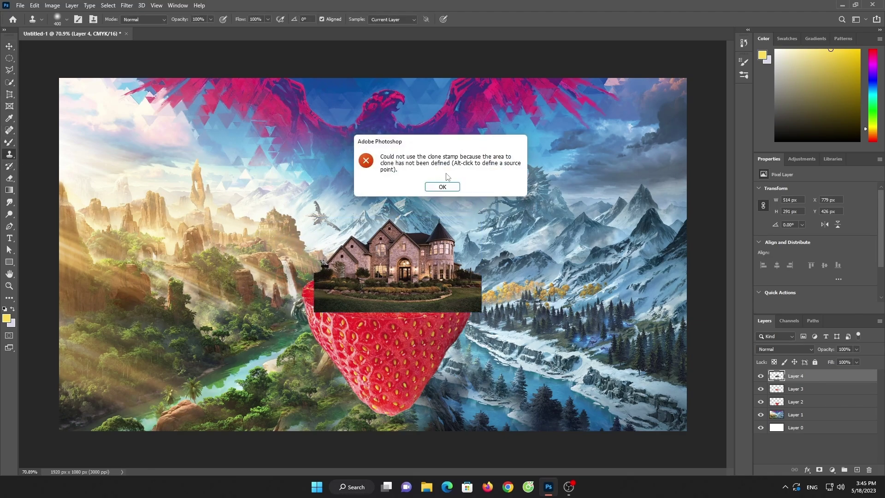
{"action": "left_click", "coordinate": [442, 186]}
{"action": "left_click", "coordinate": [10, 178]}
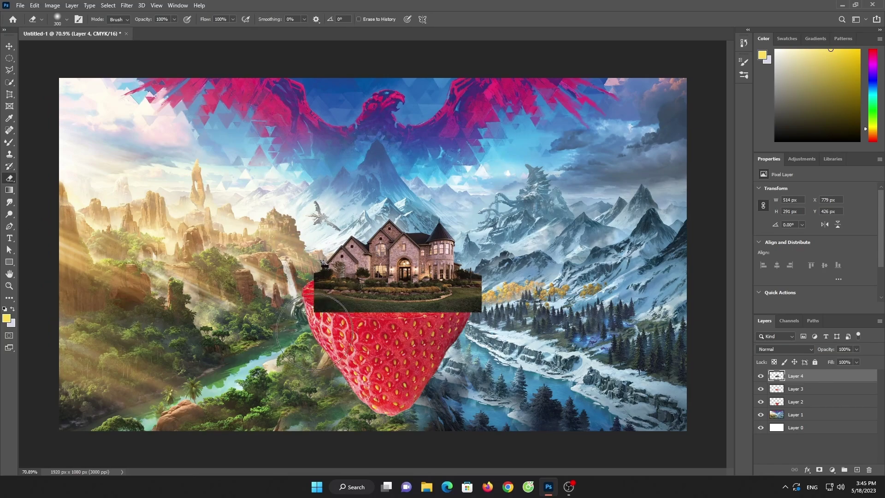
{"action": "key", "text": "bracketleft"}
{"action": "key", "text": "bracketleft"}
{"action": "key", "text": "bracketleft"}
{"action": "mouse_move", "coordinate": [313, 297]}
{"action": "left_mouse_down"}
{"action": "mouse_move", "coordinate": [349, 315]}
{"action": "mouse_move", "coordinate": [478, 294]}
{"action": "mouse_move", "coordinate": [480, 276]}
{"action": "left_mouse_up"}
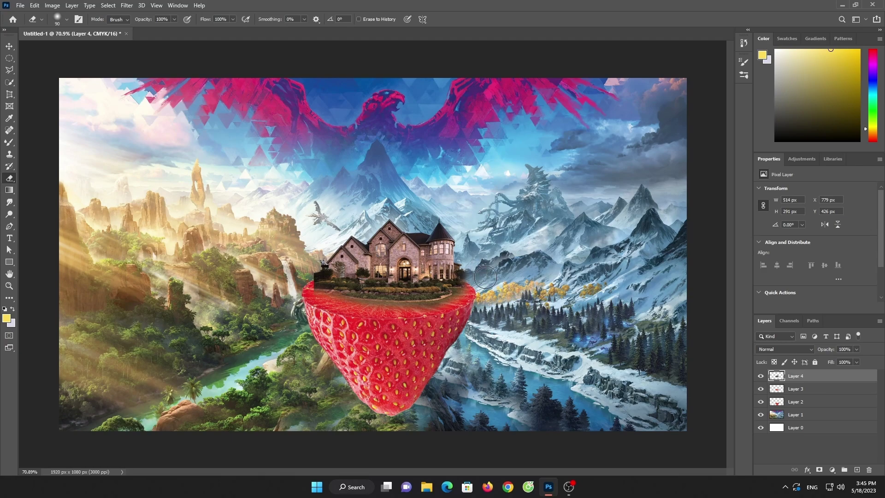
Erase the remaining dark foliage along the strawberry's edges and nudge the house into place
{"action": "left_click_drag", "start_coordinate": [308, 275], "coordinate": [307, 290]}
{"action": "left_click_drag", "start_coordinate": [341, 319], "coordinate": [334, 313]}
{"action": "left_click_drag", "start_coordinate": [397, 321], "coordinate": [494, 304]}
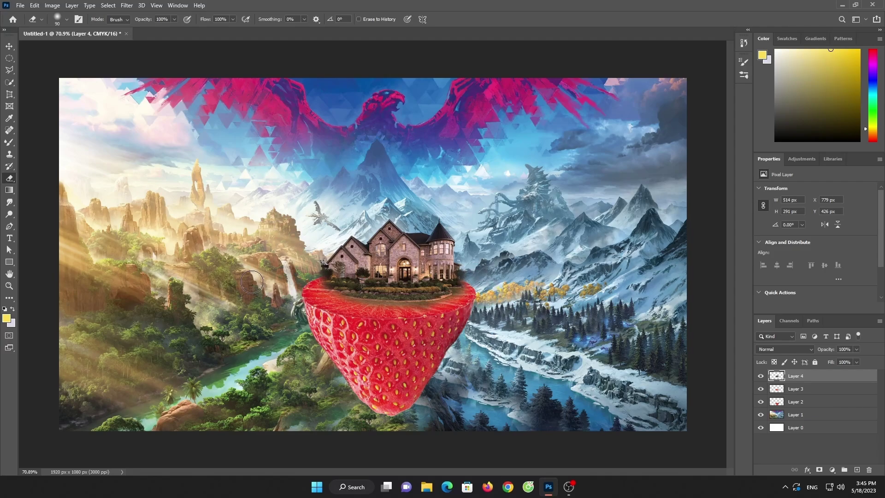
{"action": "left_click_drag", "start_coordinate": [310, 258], "coordinate": [308, 287]}
{"action": "left_click", "coordinate": [11, 48]}
{"action": "left_click_drag", "start_coordinate": [391, 259], "coordinate": [386, 266]}
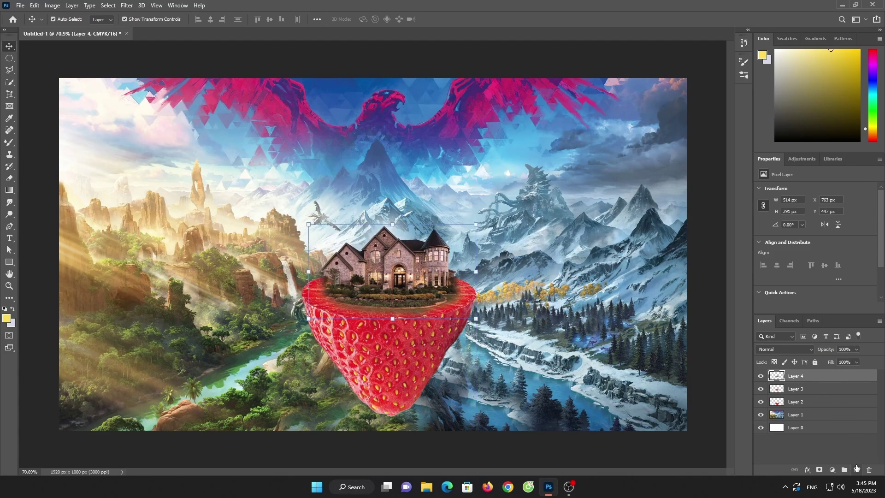
Paste the strawberry top into a new layer and lift it above the house
{"action": "left_click", "coordinate": [856, 469]}
{"action": "left_click", "coordinate": [35, 5]}
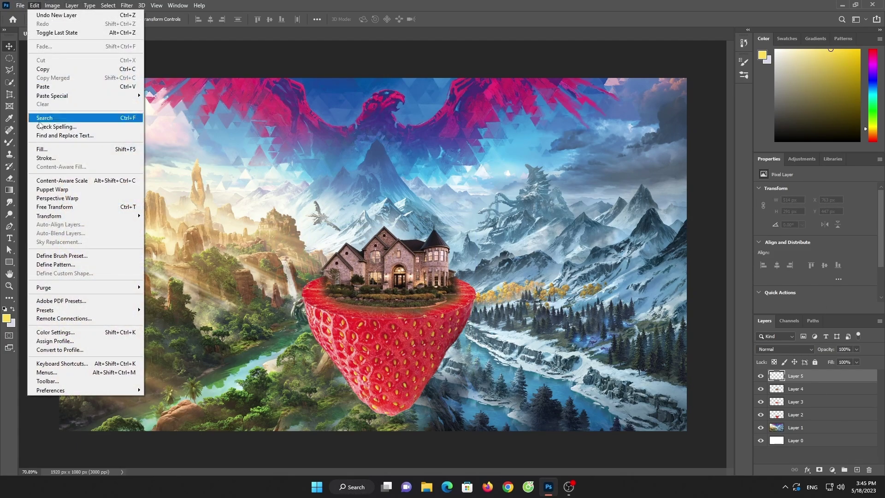
{"action": "left_click", "coordinate": [62, 69]}
{"action": "key", "text": "ctrl+v"}
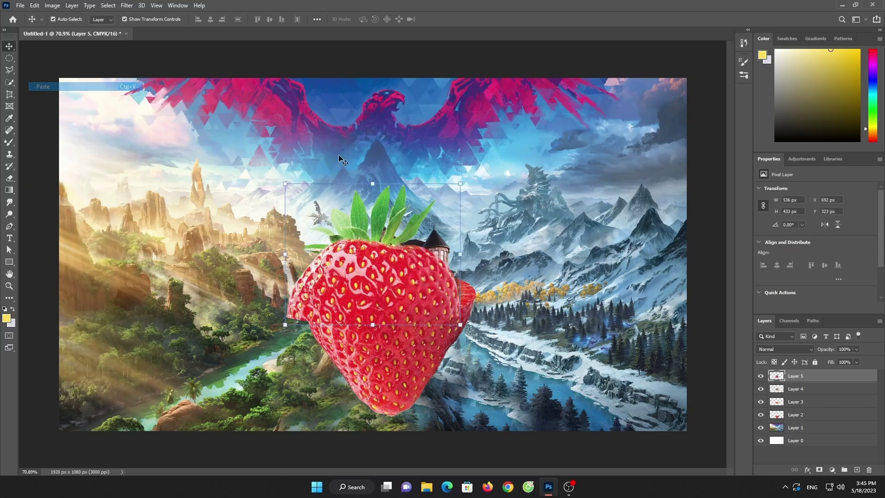
{"action": "left_click_drag", "start_coordinate": [378, 259], "coordinate": [391, 152]}
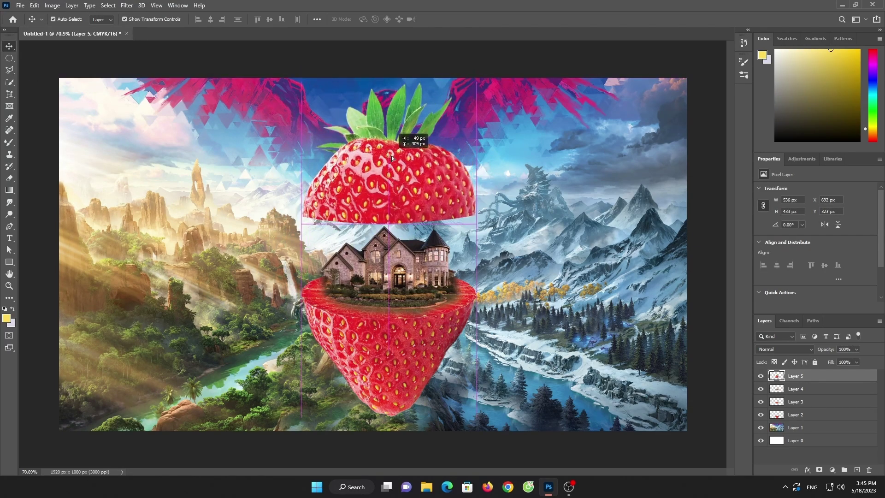
Shrink and lower the floating cap, then start opening the strawberry-slice photo
{"action": "key", "text": "ctrl+t"}
{"action": "left_click_drag", "start_coordinate": [483, 82], "coordinate": [474, 91]}
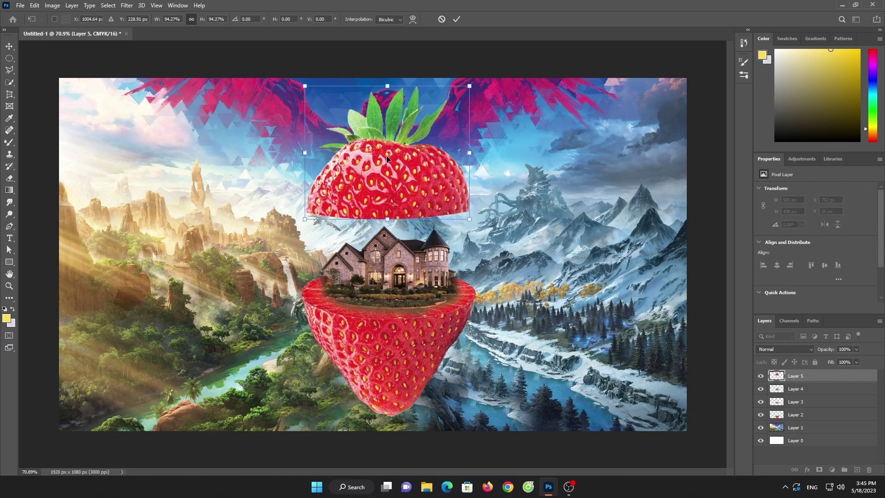
{"action": "left_click_drag", "start_coordinate": [386, 156], "coordinate": [388, 160]}
{"action": "left_click", "coordinate": [457, 19]}
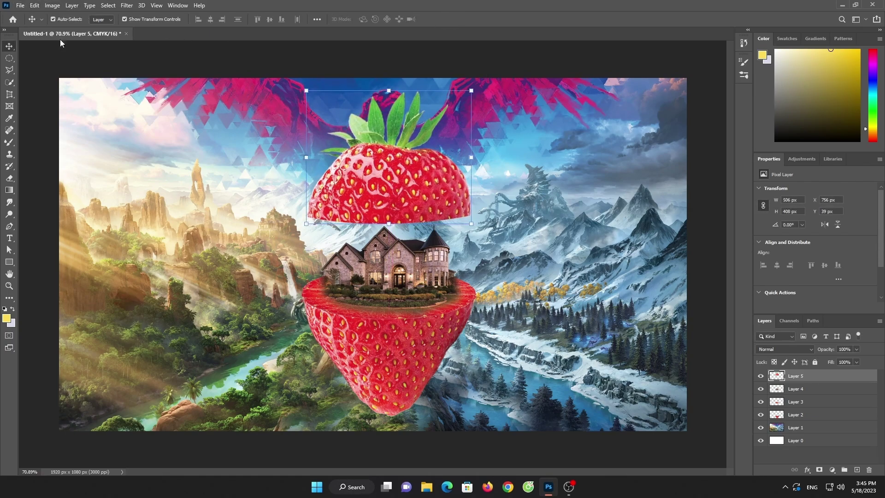
{"action": "left_click", "coordinate": [19, 5]}
{"action": "left_click", "coordinate": [27, 22]}
Quick Select the strawberry slice and drag it into the Untitled-1 composite
{"action": "double_click", "coordinate": [118, 240]}
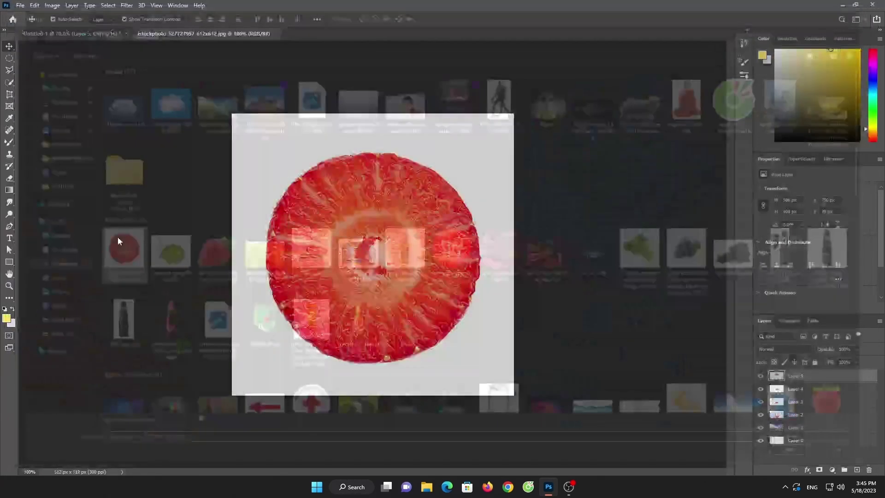
{"action": "left_click", "coordinate": [10, 82]}
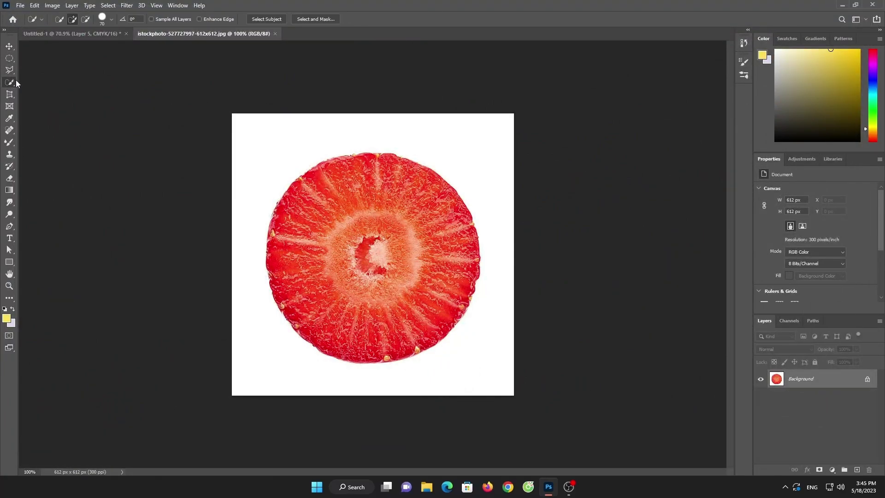
{"action": "left_click", "coordinate": [266, 18]}
{"action": "key", "text": "v"}
{"action": "mouse_move", "coordinate": [148, 93]}
{"action": "left_mouse_down"}
{"action": "mouse_move", "coordinate": [62, 19]}
{"action": "mouse_move", "coordinate": [393, 201]}
{"action": "mouse_move", "coordinate": [403, 294]}
{"action": "mouse_move", "coordinate": [383, 217]}
{"action": "left_mouse_up"}
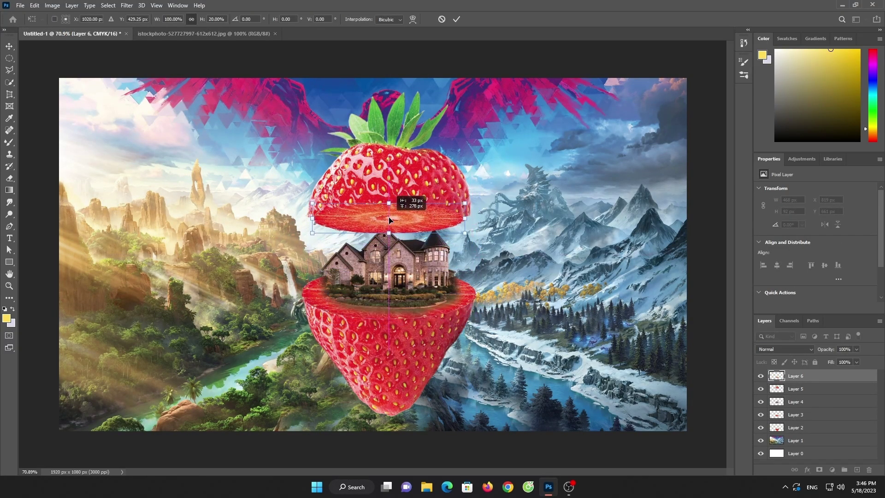
Widen and flatten the slice beneath the floating cap, nudge it up, and commit
{"action": "left_click_drag", "start_coordinate": [462, 214], "coordinate": [475, 214]}
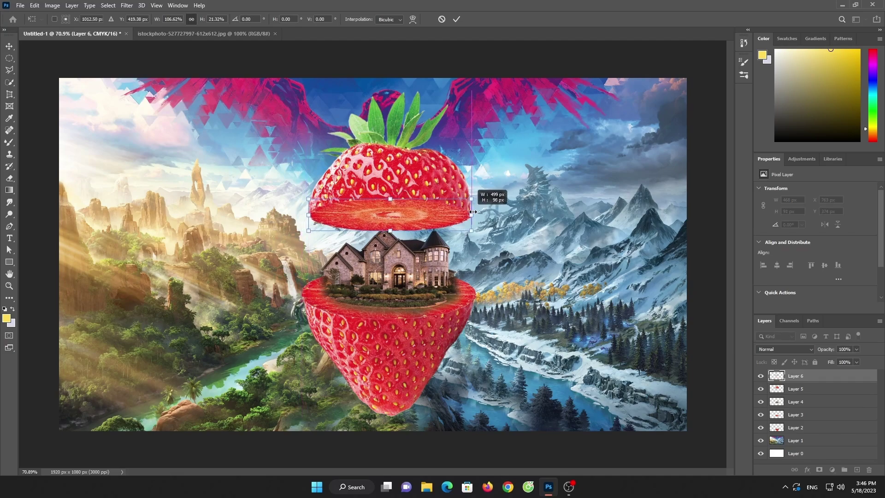
{"action": "left_click_drag", "start_coordinate": [411, 214], "coordinate": [410, 207]}
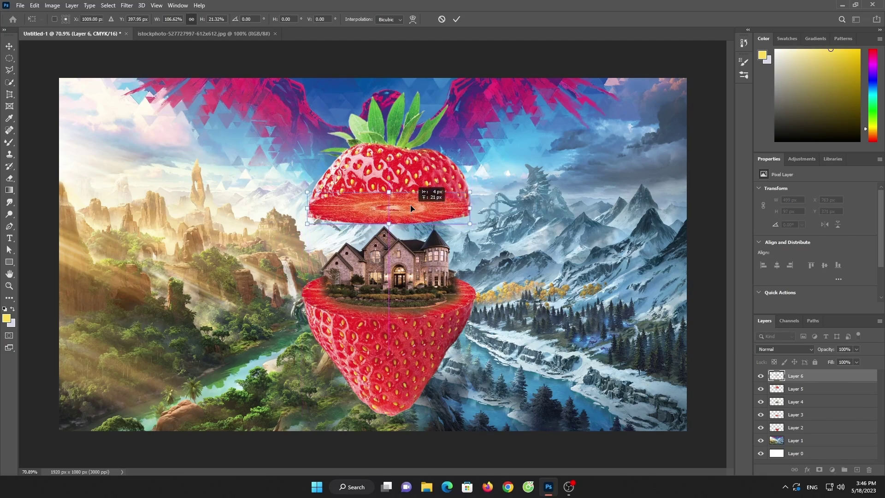
{"action": "key", "text": "Up"}
{"action": "key", "text": "Up"}
{"action": "key", "text": "Up"}
{"action": "key", "text": "Up"}
{"action": "key", "text": "Up"}
{"action": "key", "text": "Up"}
{"action": "key", "text": "Up"}
{"action": "key", "text": "Up"}
{"action": "key", "text": "Up"}
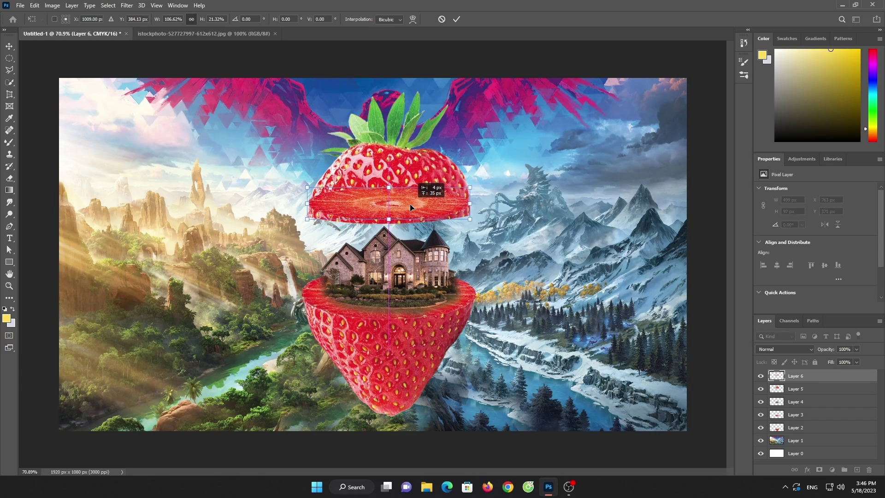
{"action": "left_click", "coordinate": [457, 19]}
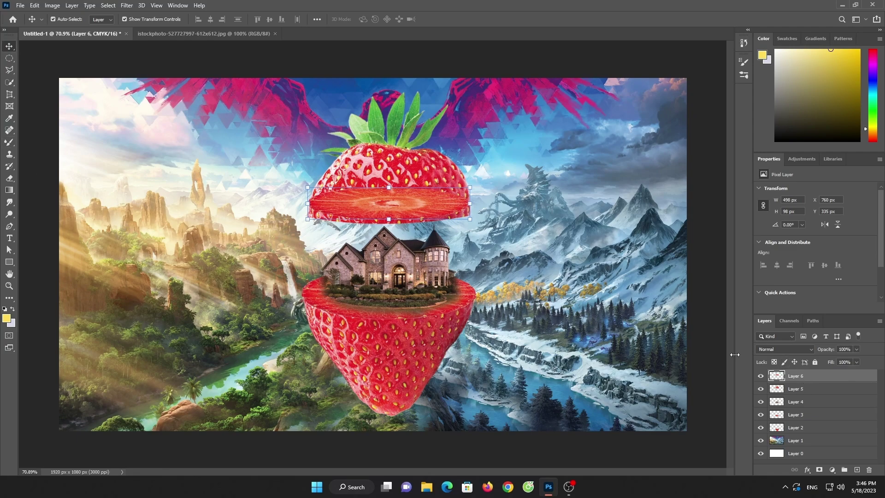
On Layer 5, erase the red fringe along the cap's bottom edge
{"action": "left_click", "coordinate": [790, 392]}
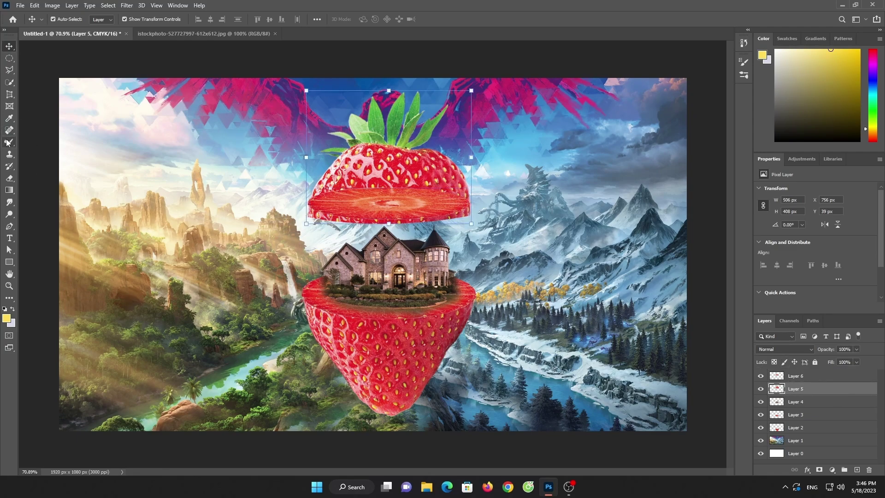
{"action": "left_click", "coordinate": [8, 181]}
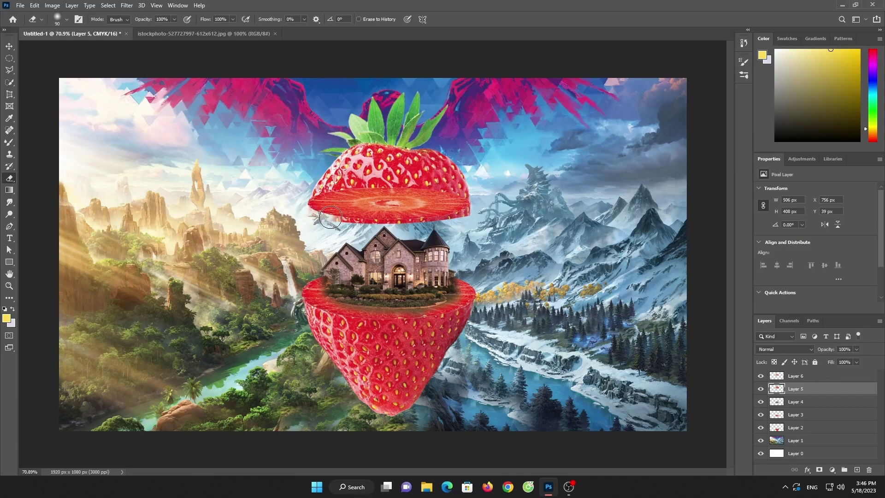
{"action": "left_click_drag", "start_coordinate": [361, 225], "coordinate": [418, 224]}
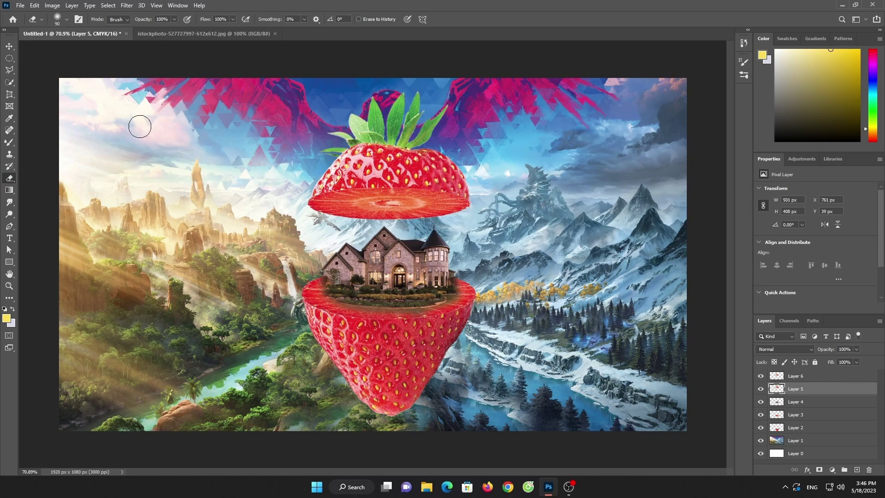
Open leaf_198990134 and the green-leaf branch image from D:\photo from chrome for design, then ready Quick Selection
{"action": "left_click", "coordinate": [21, 5]}
{"action": "left_click", "coordinate": [32, 25]}
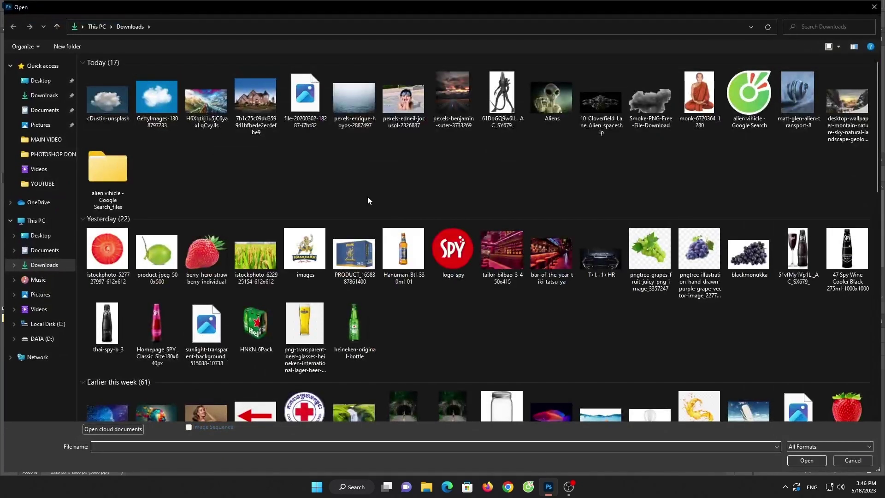
{"action": "scroll", "coordinate": [488, 217], "scroll_direction": "down", "scroll_amount": 10}
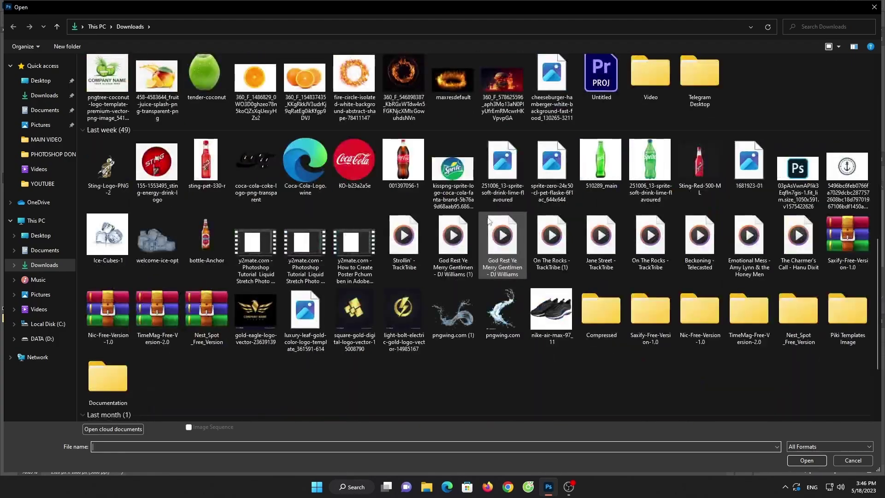
{"action": "scroll", "coordinate": [85, 177], "scroll_direction": "down", "scroll_amount": 3}
{"action": "left_click", "coordinate": [46, 154]}
{"action": "left_click", "coordinate": [36, 220]}
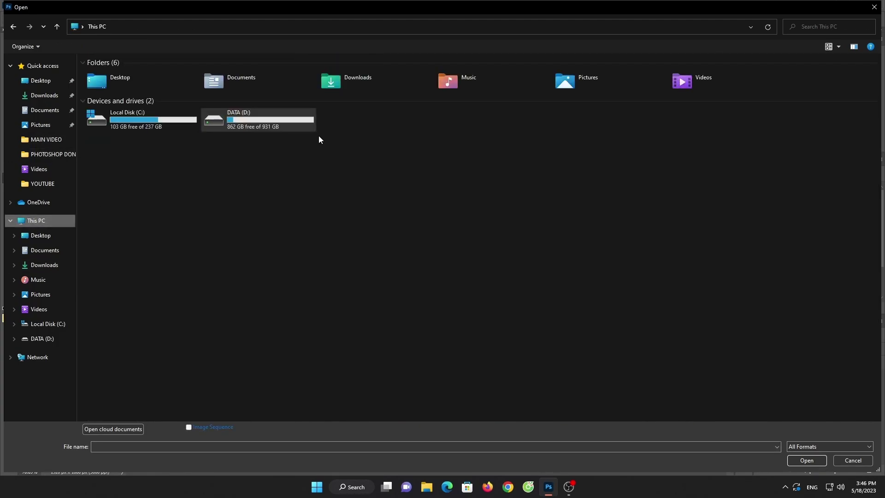
{"action": "double_click", "coordinate": [295, 133]}
{"action": "double_click", "coordinate": [180, 104]}
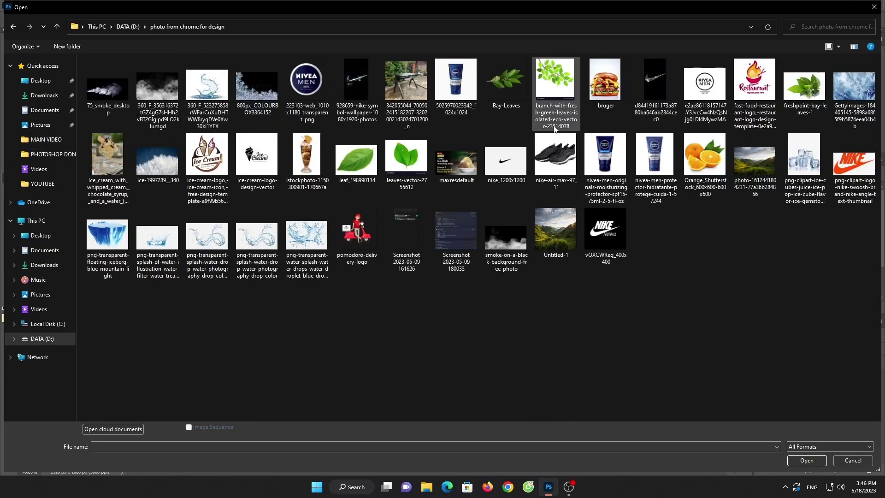
{"action": "left_click", "coordinate": [369, 167]}
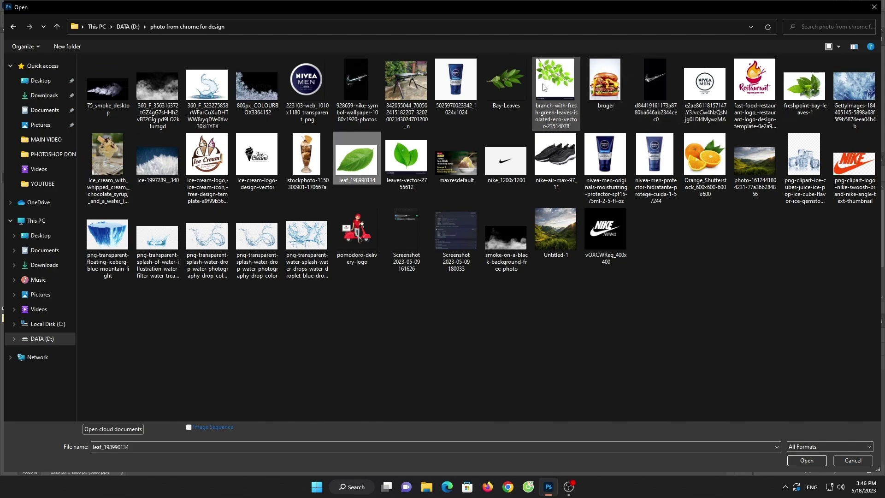
{"action": "left_click", "coordinate": [559, 95], "text": "ctrl"}
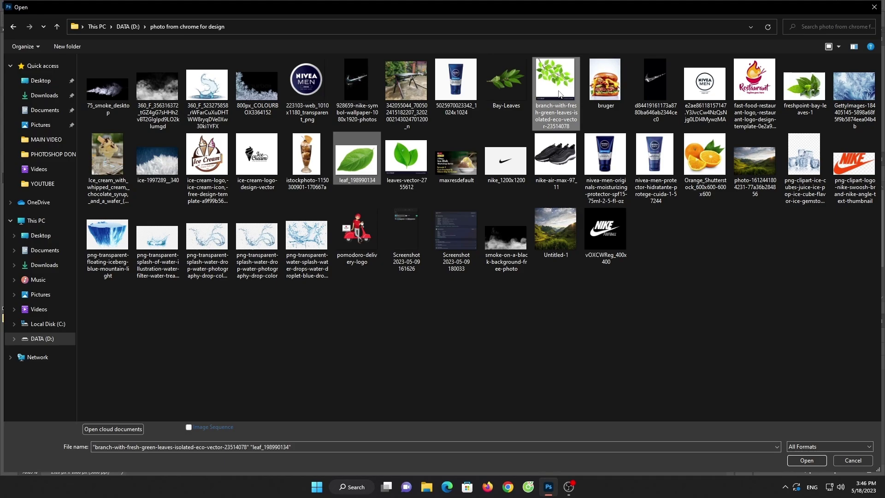
{"action": "left_click", "coordinate": [817, 462]}
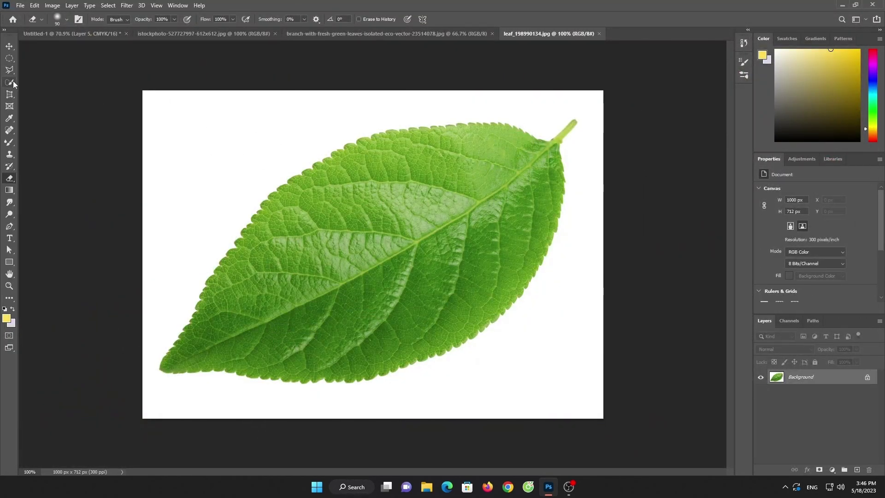
{"action": "left_click", "coordinate": [10, 83]}
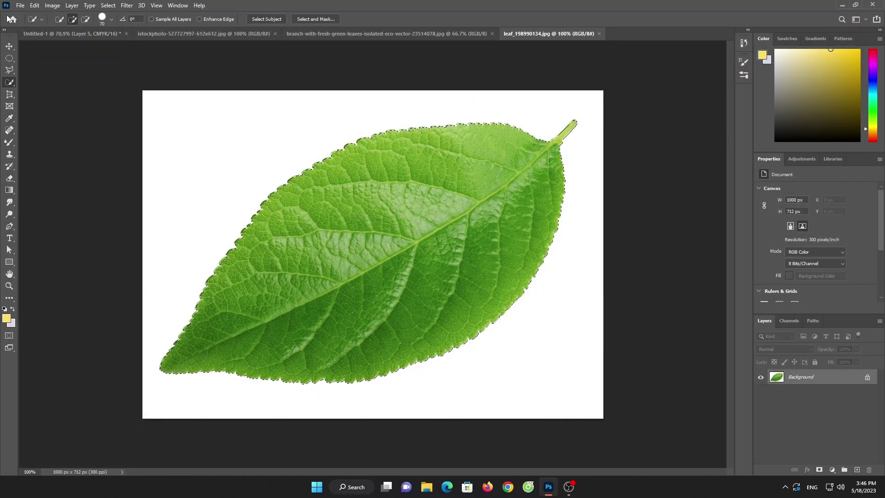
Add a shrunken, counter-clockwise-tilted leaf copy to the right of the strawberry
{"action": "key", "text": "v"}
{"action": "mouse_move", "coordinate": [399, 217]}
{"action": "left_mouse_down"}
{"action": "mouse_move", "coordinate": [87, 33]}
{"action": "mouse_move", "coordinate": [613, 178]}
{"action": "left_mouse_up"}
{"action": "left_click_drag", "start_coordinate": [674, 174], "coordinate": [524, 277]}
{"action": "mouse_move", "coordinate": [458, 288]}
{"action": "left_mouse_down"}
{"action": "mouse_move", "coordinate": [507, 182]}
{"action": "mouse_move", "coordinate": [548, 142]}
{"action": "left_mouse_up"}
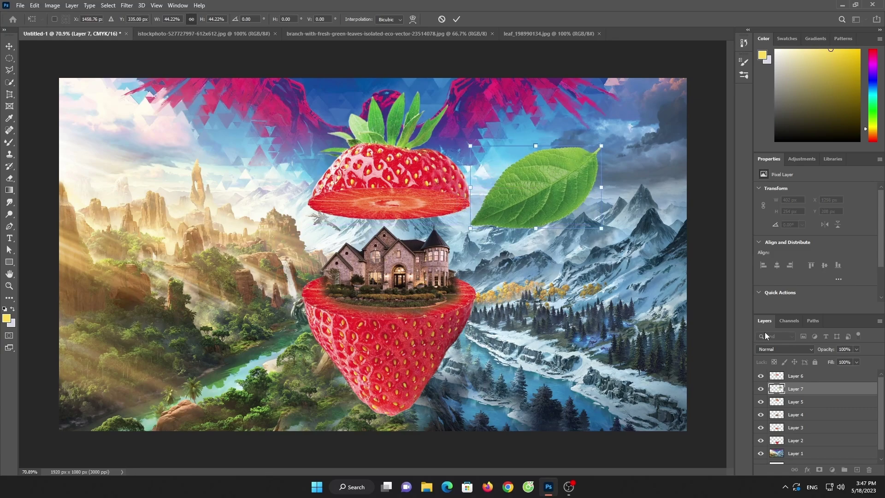
{"action": "key", "text": "Return"}
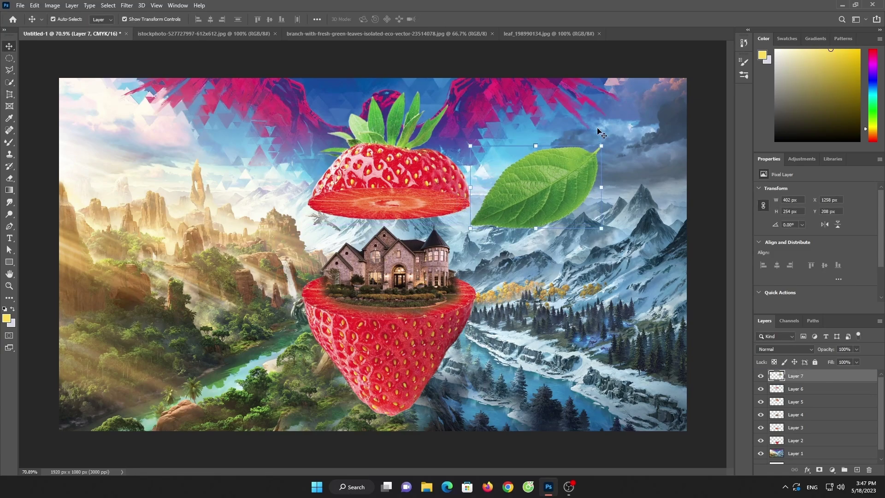
{"action": "left_click_drag", "start_coordinate": [601, 149], "coordinate": [541, 184]}
{"action": "left_click_drag", "start_coordinate": [508, 208], "coordinate": [507, 189]}
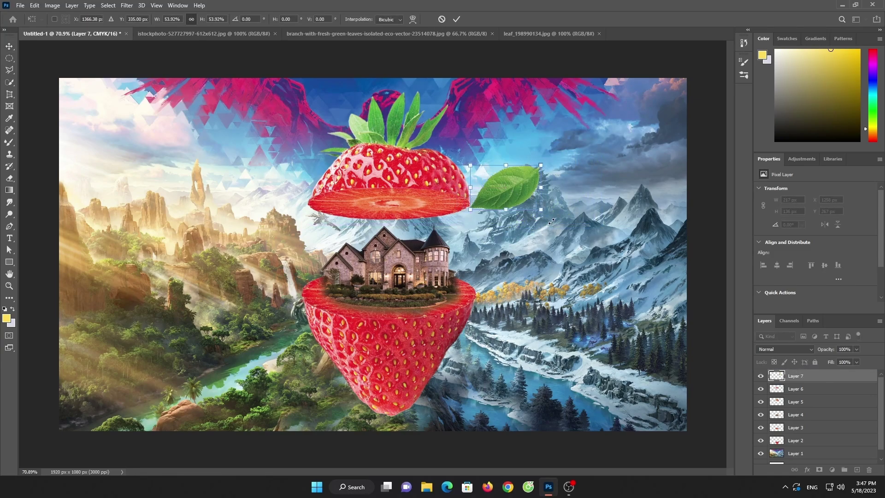
{"action": "left_click_drag", "start_coordinate": [551, 222], "coordinate": [564, 187]}
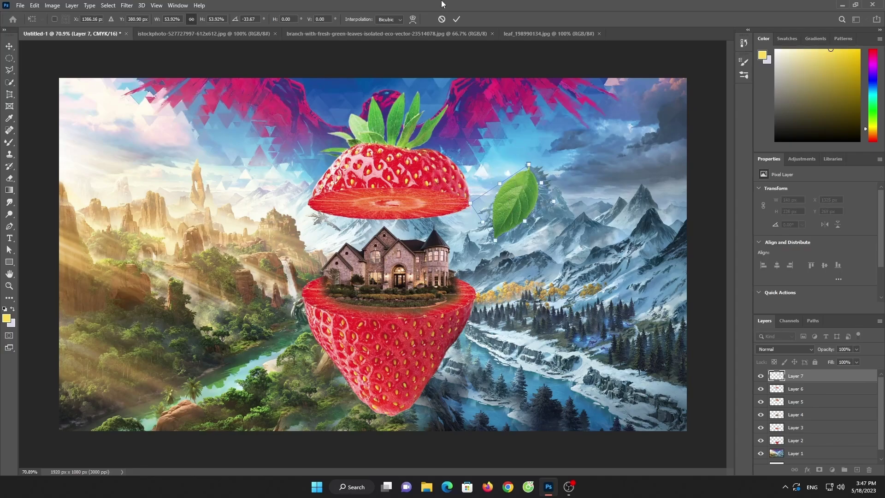
{"action": "left_click", "coordinate": [456, 21]}
Add a second leaf copy at the upper left, shrunk and rotated upside down
{"action": "left_click", "coordinate": [549, 34]}
{"action": "mouse_move", "coordinate": [454, 153]}
{"action": "left_mouse_down"}
{"action": "mouse_move", "coordinate": [73, 35]}
{"action": "mouse_move", "coordinate": [198, 178]}
{"action": "left_mouse_up"}
{"action": "key", "text": "ctrl+t"}
{"action": "mouse_move", "coordinate": [373, 129]}
{"action": "left_mouse_down"}
{"action": "mouse_move", "coordinate": [283, 173]}
{"action": "mouse_move", "coordinate": [220, 226]}
{"action": "left_mouse_up"}
{"action": "left_click_drag", "start_coordinate": [226, 334], "coordinate": [164, 187]}
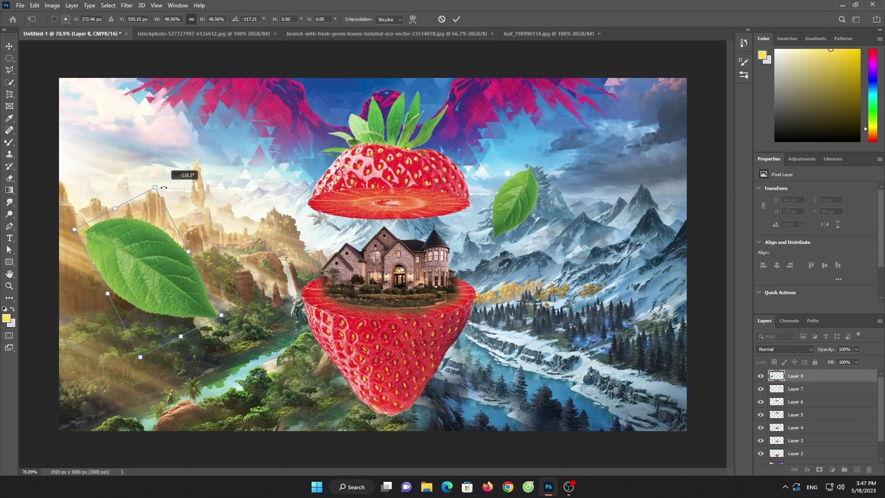
{"action": "left_click_drag", "start_coordinate": [152, 281], "coordinate": [246, 225]}
{"action": "left_click_drag", "start_coordinate": [253, 128], "coordinate": [253, 160]}
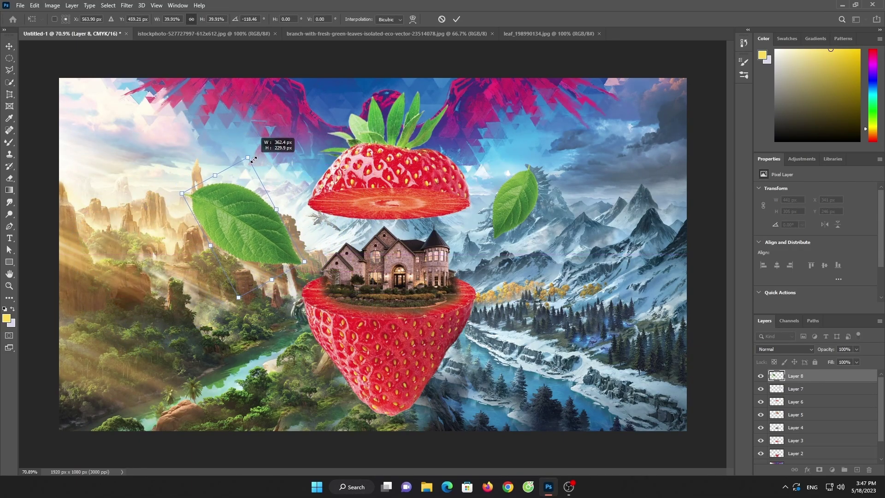
{"action": "left_click_drag", "start_coordinate": [249, 231], "coordinate": [241, 196]}
{"action": "left_click", "coordinate": [456, 19]}
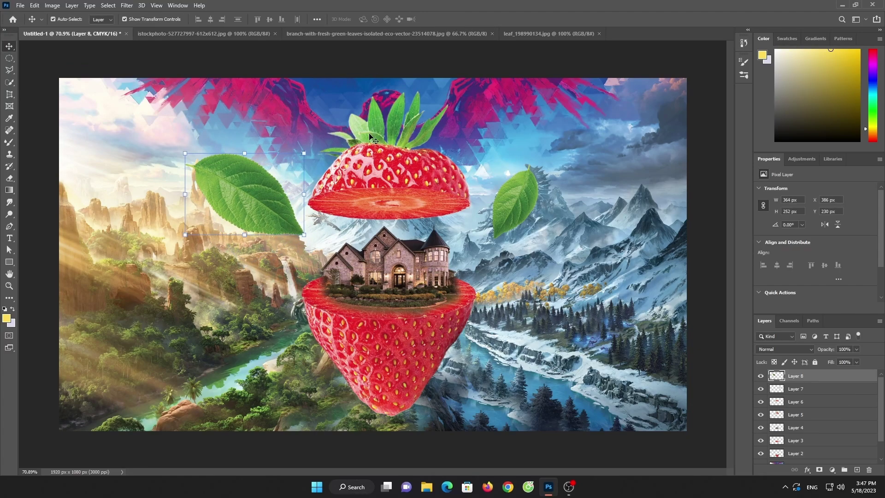
Motion-blur both leaves: Angle -52, Distance 34 on the left, a shorter distance on the right
{"action": "left_click", "coordinate": [132, 7]}
{"action": "mouse_move", "coordinate": [177, 123]}
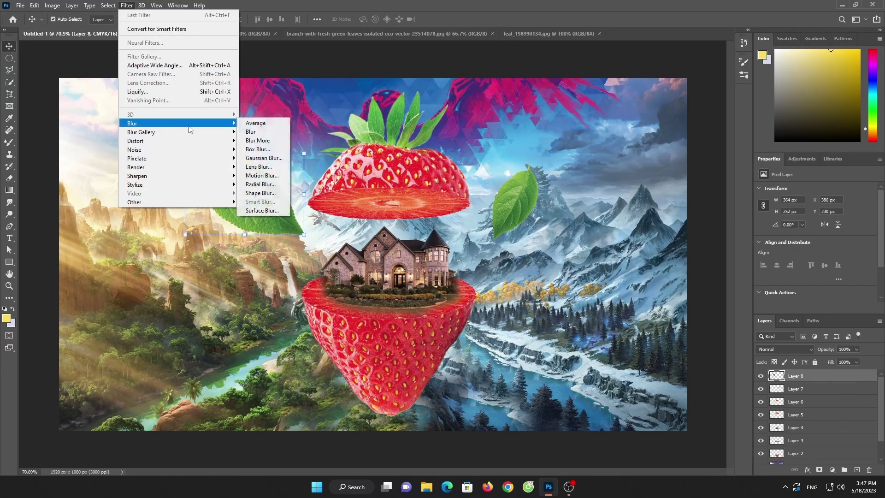
{"action": "left_click", "coordinate": [267, 177]}
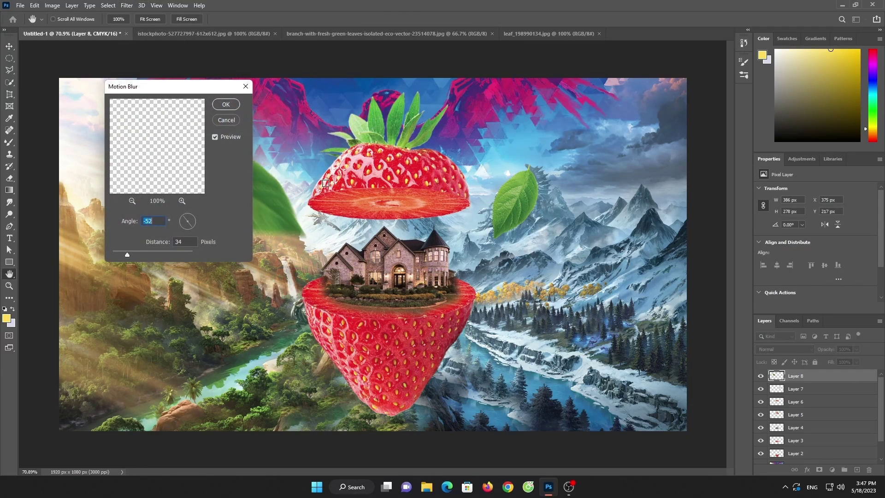
{"action": "left_click", "coordinate": [237, 107]}
{"action": "left_click", "coordinate": [530, 196]}
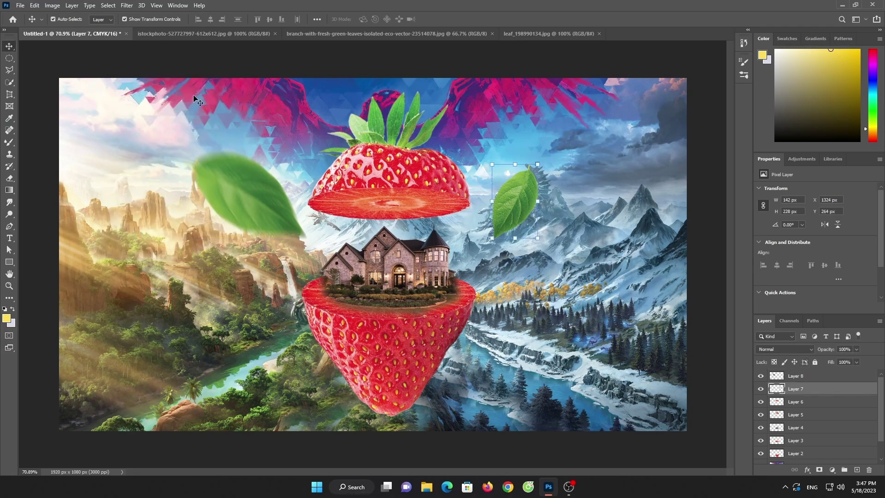
{"action": "left_click", "coordinate": [133, 7]}
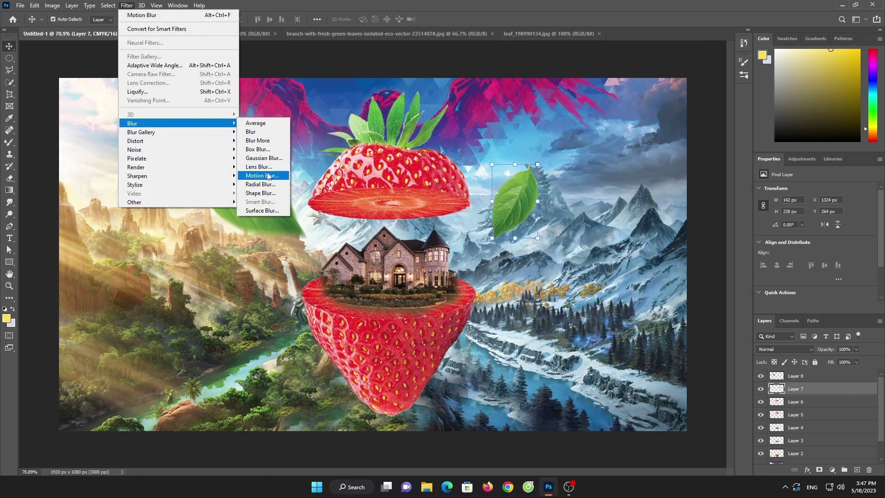
{"action": "left_click", "coordinate": [265, 176]}
{"action": "left_click_drag", "start_coordinate": [126, 252], "coordinate": [117, 253]}
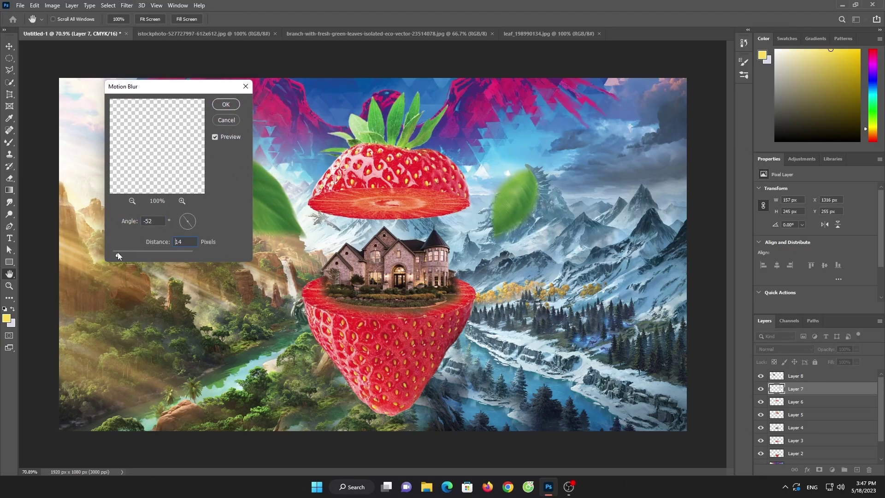
{"action": "left_click", "coordinate": [219, 105]}
Move the left leaf slightly lower
{"action": "key", "text": "v"}
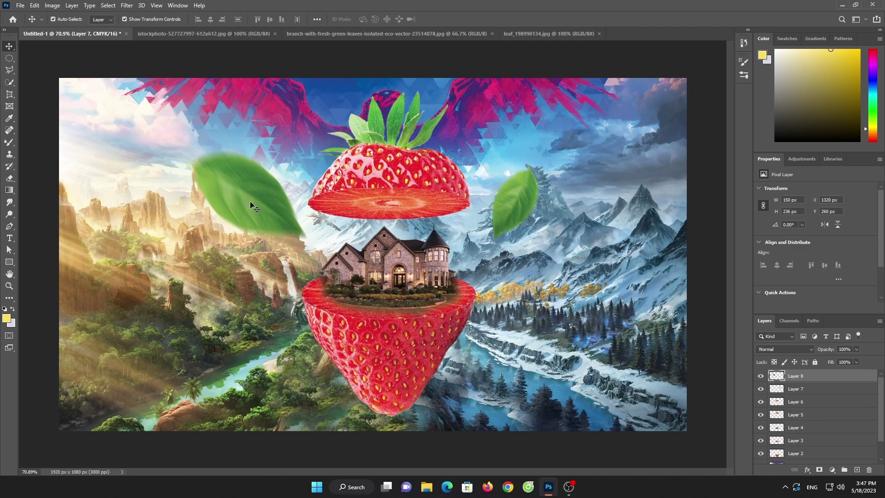
{"action": "left_click_drag", "start_coordinate": [252, 182], "coordinate": [259, 222]}
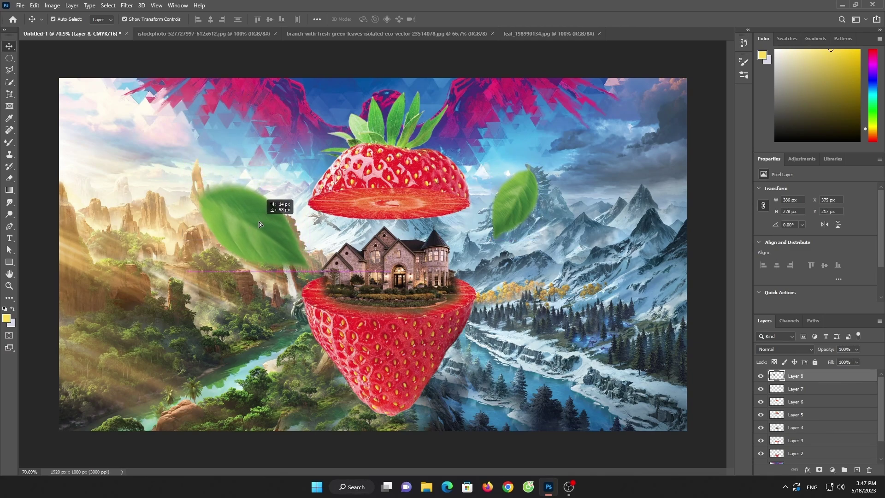
{"action": "left_click", "coordinate": [498, 64]}
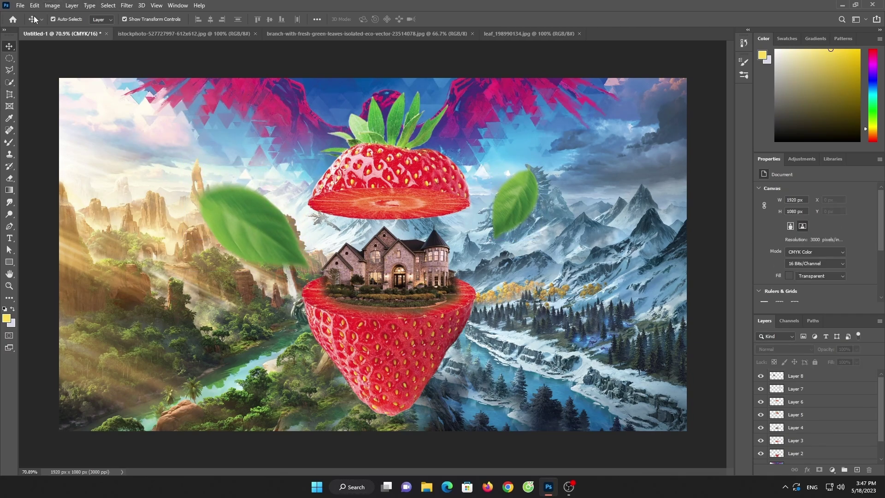
{"action": "left_click", "coordinate": [21, 5]}
Open the cloud photo from Downloads and bring it into the composite, dismissing the depth warning
{"action": "left_click", "coordinate": [28, 27]}
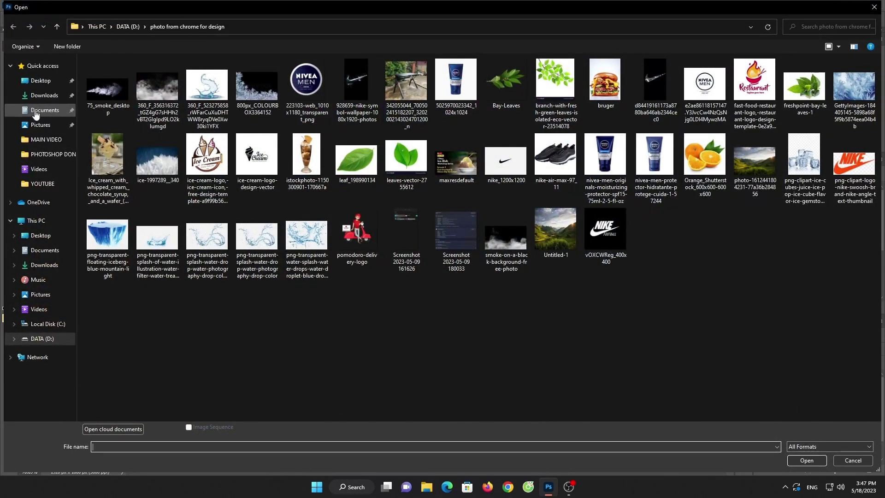
{"action": "left_click", "coordinate": [44, 95]}
{"action": "double_click", "coordinate": [155, 88]}
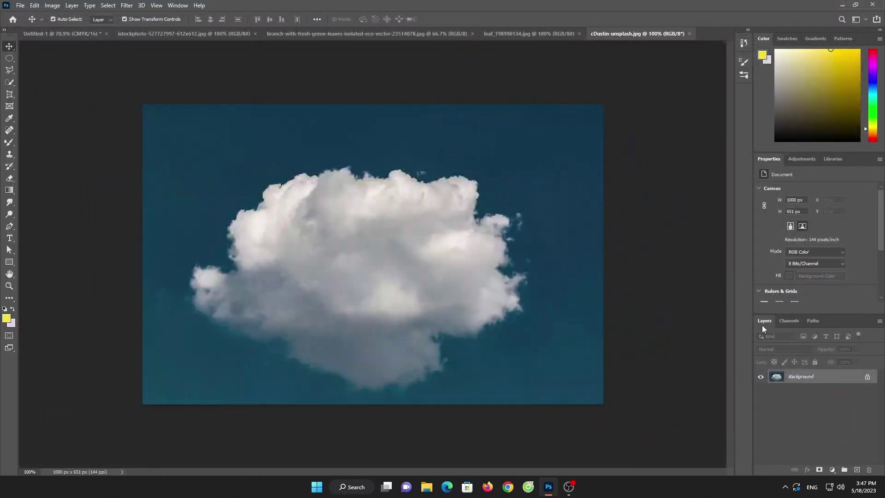
{"action": "left_click", "coordinate": [868, 377]}
{"action": "left_click_drag", "start_coordinate": [445, 243], "coordinate": [411, 304]}
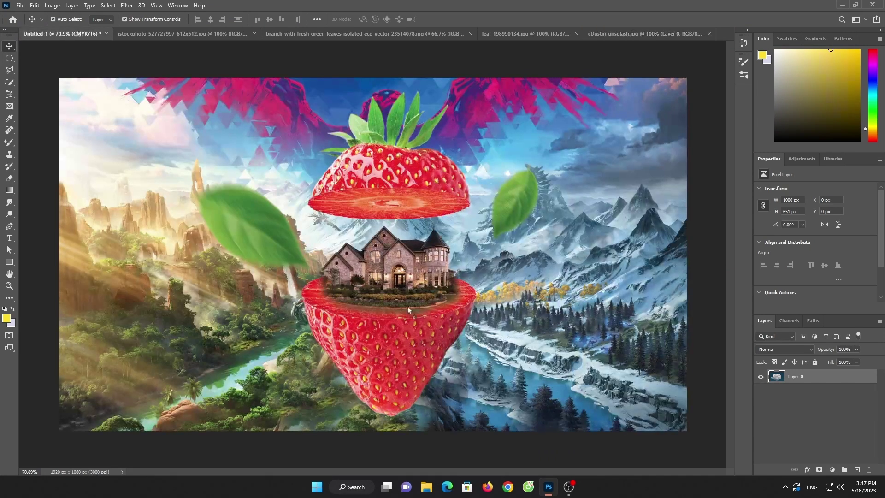
{"action": "left_click", "coordinate": [446, 190]}
Scale the cloud and center it on the canvas
{"action": "key", "text": "ctrl+t"}
{"action": "mouse_move", "coordinate": [571, 194]}
{"action": "left_mouse_down"}
{"action": "mouse_move", "coordinate": [440, 298]}
{"action": "mouse_move", "coordinate": [477, 242]}
{"action": "left_mouse_up"}
{"action": "left_click_drag", "start_coordinate": [484, 211], "coordinate": [595, 146]}
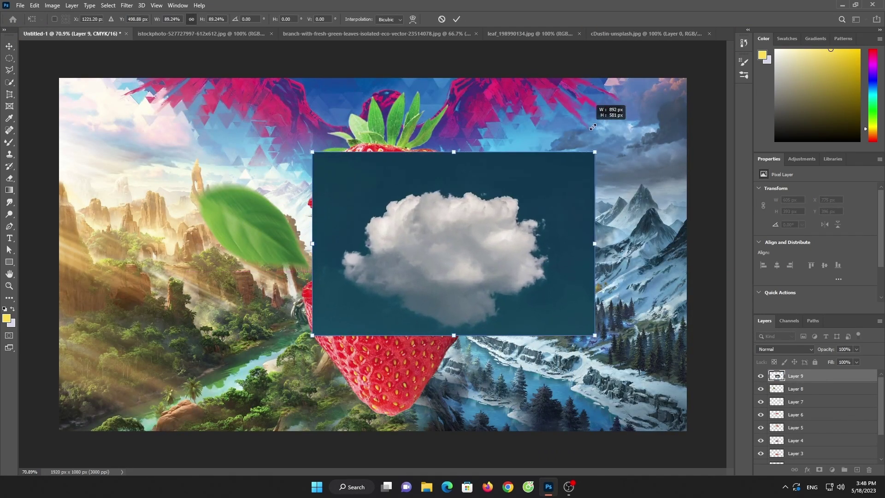
{"action": "left_click_drag", "start_coordinate": [452, 259], "coordinate": [411, 271]}
Erase the cloud's teal backdrop with an enlarged eraser brush
{"action": "left_click", "coordinate": [10, 179]}
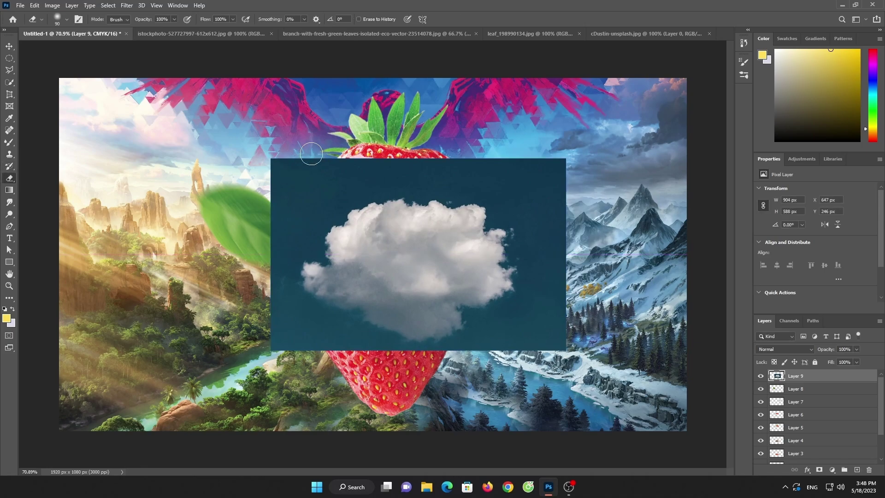
{"action": "key", "text": "]"}
{"action": "mouse_move", "coordinate": [293, 173]}
{"action": "left_mouse_down"}
{"action": "mouse_move", "coordinate": [277, 216]}
{"action": "mouse_move", "coordinate": [257, 227]}
{"action": "mouse_move", "coordinate": [286, 257]}
{"action": "mouse_move", "coordinate": [407, 144]}
{"action": "mouse_move", "coordinate": [504, 174]}
{"action": "mouse_move", "coordinate": [518, 198]}
{"action": "mouse_move", "coordinate": [529, 134]}
{"action": "mouse_move", "coordinate": [455, 142]}
{"action": "mouse_move", "coordinate": [553, 272]}
{"action": "mouse_move", "coordinate": [505, 198]}
{"action": "mouse_move", "coordinate": [576, 261]}
{"action": "mouse_move", "coordinate": [535, 332]}
{"action": "mouse_move", "coordinate": [452, 342]}
{"action": "mouse_move", "coordinate": [351, 342]}
{"action": "mouse_move", "coordinate": [199, 294]}
{"action": "mouse_move", "coordinate": [318, 201]}
{"action": "left_mouse_up"}
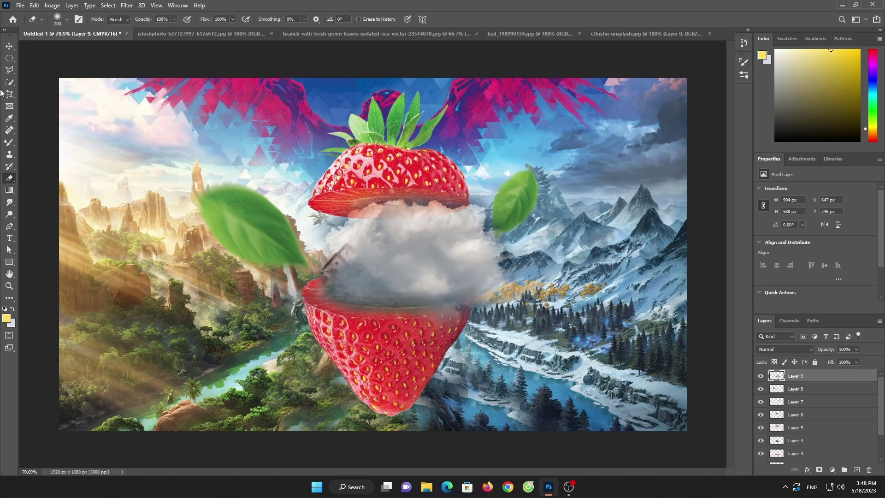
Move the cloud and scale it to about 60% beside the house
{"action": "left_click", "coordinate": [9, 46]}
{"action": "left_click_drag", "start_coordinate": [309, 169], "coordinate": [419, 269]}
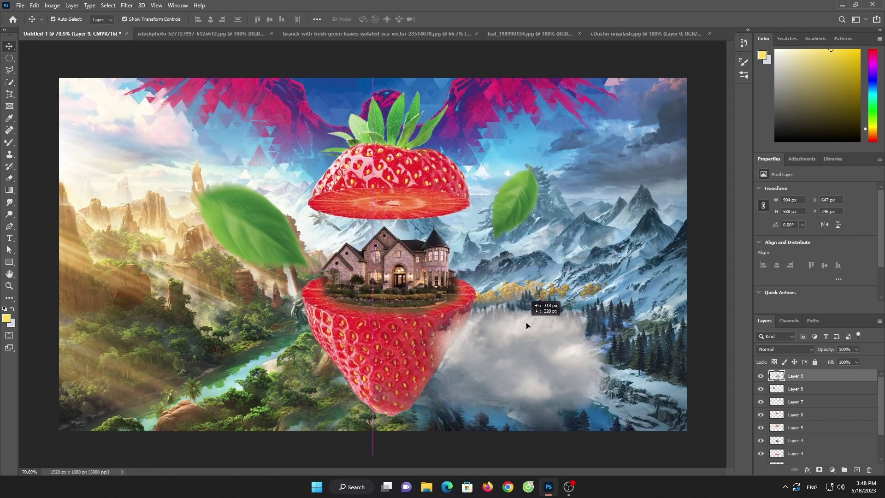
{"action": "mouse_move", "coordinate": [525, 278]}
{"action": "left_mouse_down"}
{"action": "mouse_move", "coordinate": [525, 297]}
{"action": "mouse_move", "coordinate": [616, 178]}
{"action": "left_mouse_up"}
{"action": "left_click", "coordinate": [555, 376]}
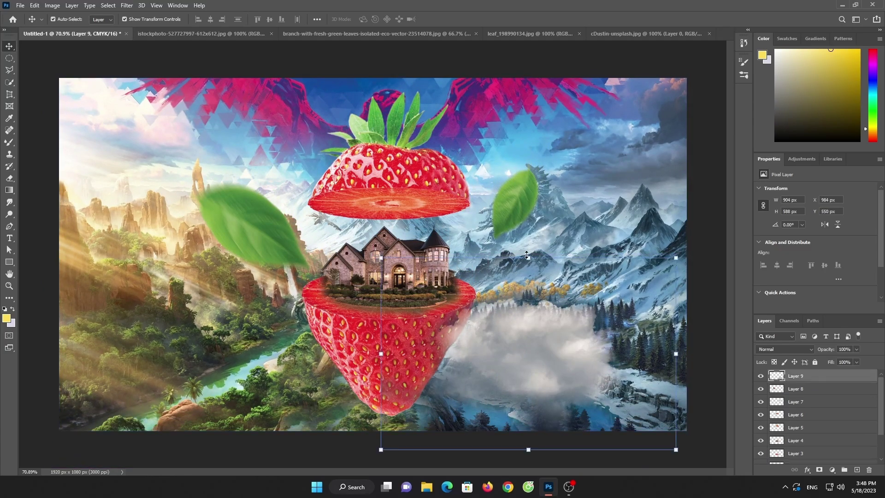
{"action": "left_click_drag", "start_coordinate": [527, 255], "coordinate": [527, 336]}
{"action": "mouse_move", "coordinate": [534, 374]}
{"action": "left_mouse_down"}
{"action": "mouse_move", "coordinate": [517, 263]}
{"action": "mouse_move", "coordinate": [517, 279]}
{"action": "mouse_move", "coordinate": [530, 281]}
{"action": "left_mouse_up"}
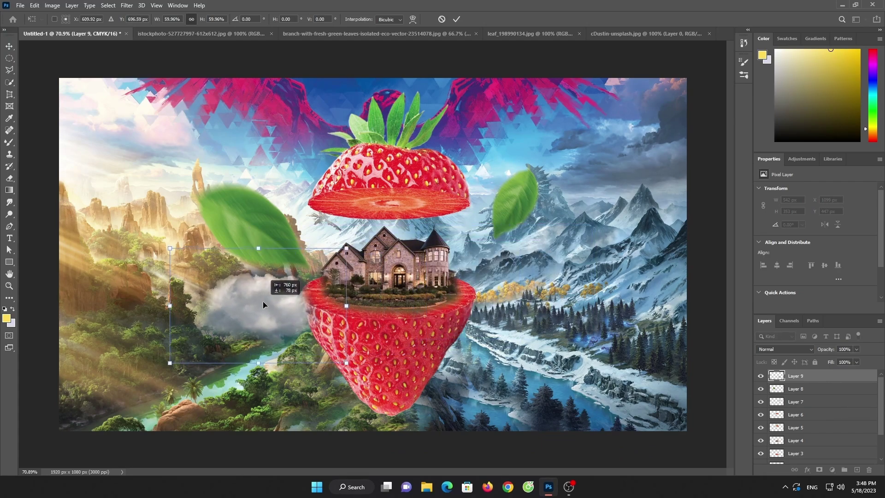
Commit the transform and Alt-drag a cloud copy to the upper left
{"action": "left_click", "coordinate": [451, 20]}
{"action": "key", "text": "super"}
{"action": "key", "text": "super"}
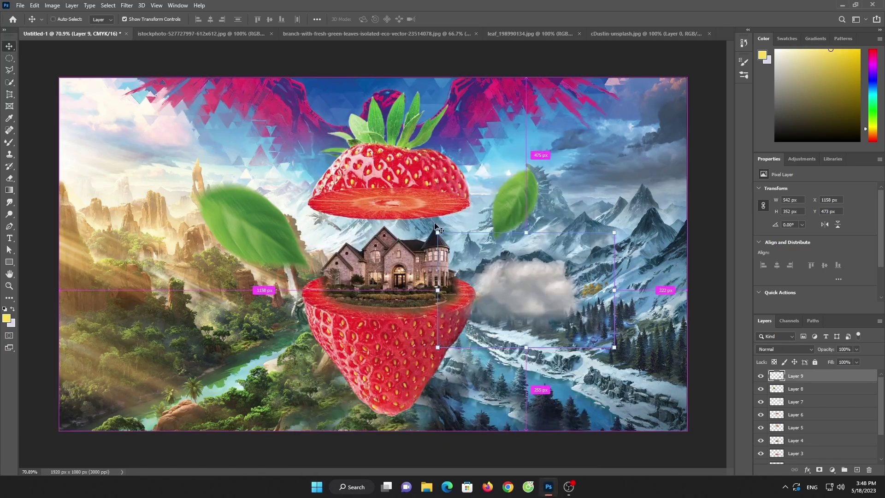
{"action": "mouse_move", "coordinate": [437, 227]}
{"action": "left_mouse_down"}
{"action": "mouse_move", "coordinate": [246, 308]}
{"action": "mouse_move", "coordinate": [247, 136]}
{"action": "mouse_move", "coordinate": [243, 145]}
{"action": "left_mouse_up"}
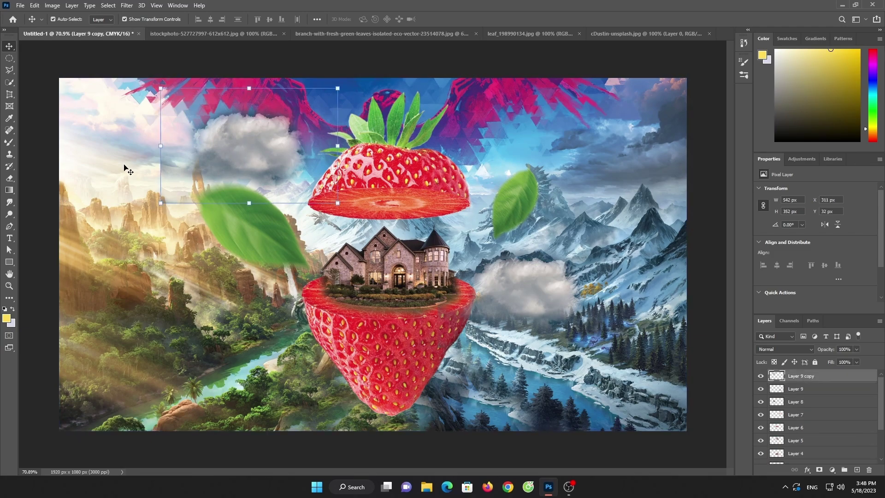
Erase the right cloud's lower edge to reveal the mountains
{"action": "left_click", "coordinate": [11, 179]}
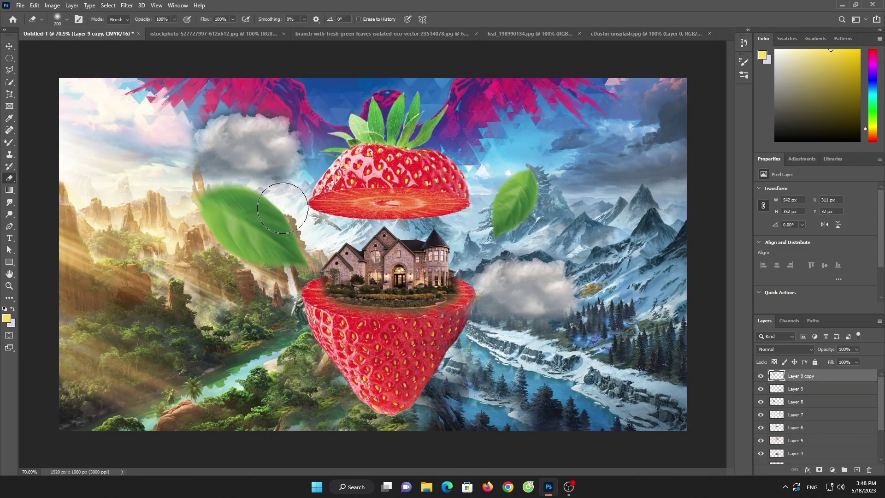
{"action": "left_click", "coordinate": [809, 390]}
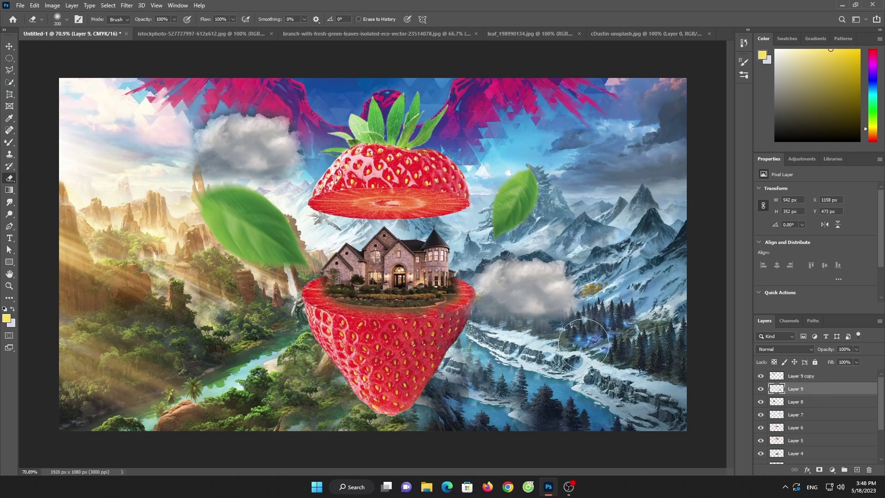
{"action": "left_click_drag", "start_coordinate": [571, 275], "coordinate": [582, 289]}
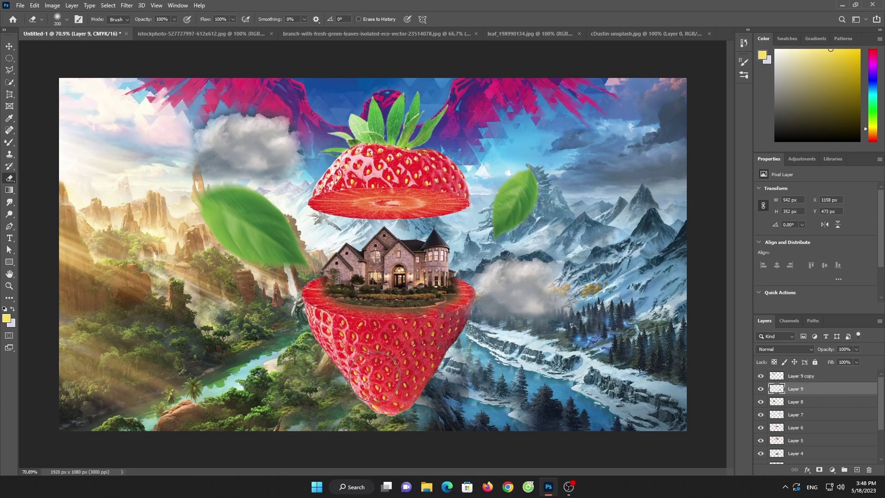
Duplicate the cloud twice, moving a copy below the strawberry's left side and shrinking it
{"action": "key", "text": "ctrl+j"}
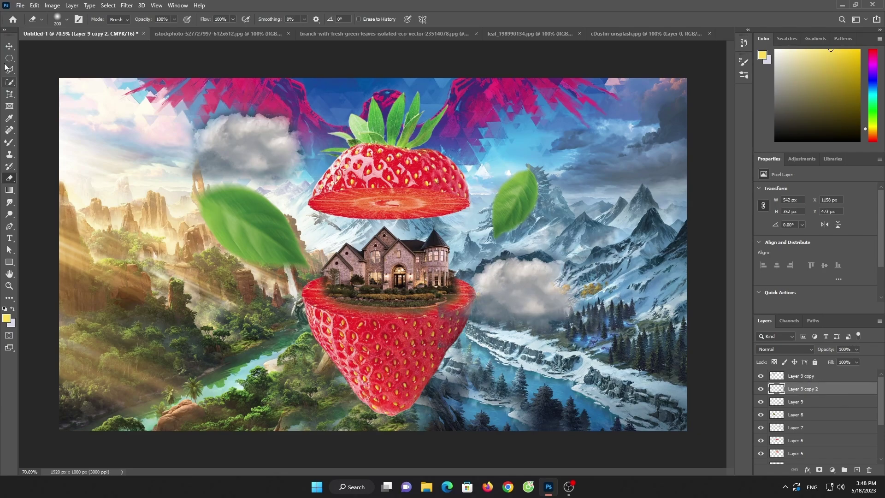
{"action": "left_click", "coordinate": [9, 46]}
{"action": "mouse_move", "coordinate": [544, 295]}
{"action": "left_mouse_down"}
{"action": "mouse_move", "coordinate": [348, 357]}
{"action": "mouse_move", "coordinate": [483, 396]}
{"action": "mouse_move", "coordinate": [485, 387]}
{"action": "mouse_move", "coordinate": [497, 405]}
{"action": "left_mouse_up"}
{"action": "key", "text": "ctrl+j"}
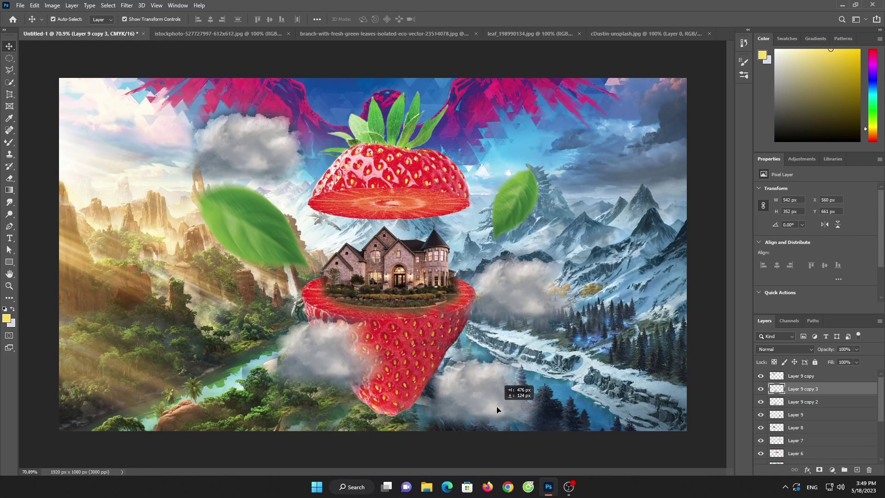
{"action": "key", "text": "ctrl+t"}
{"action": "left_click_drag", "start_coordinate": [486, 337], "coordinate": [487, 366]}
{"action": "left_click_drag", "start_coordinate": [487, 401], "coordinate": [483, 382]}
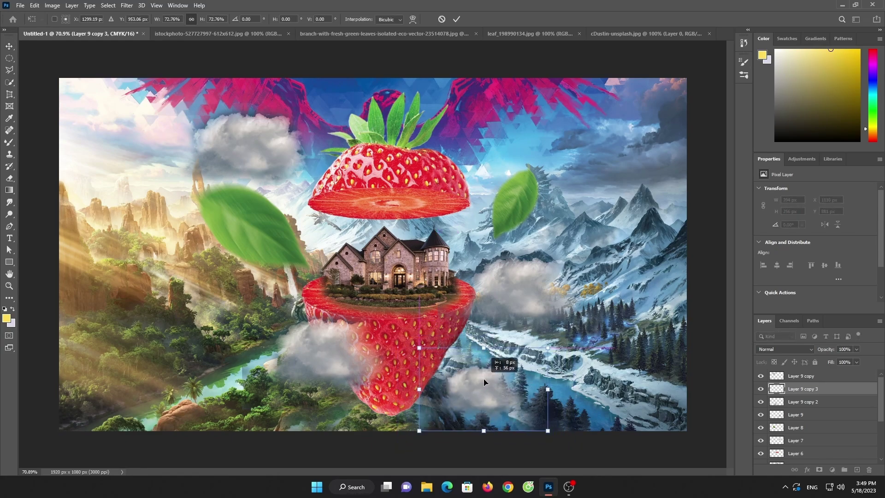
Erase the lower clouds' edges so the trees show through
{"action": "left_click", "coordinate": [10, 179]}
{"action": "left_click_drag", "start_coordinate": [443, 401], "coordinate": [466, 392]}
{"action": "mouse_move", "coordinate": [429, 415]}
{"action": "left_mouse_down"}
{"action": "mouse_move", "coordinate": [489, 378]}
{"action": "mouse_move", "coordinate": [517, 392]}
{"action": "left_mouse_up"}
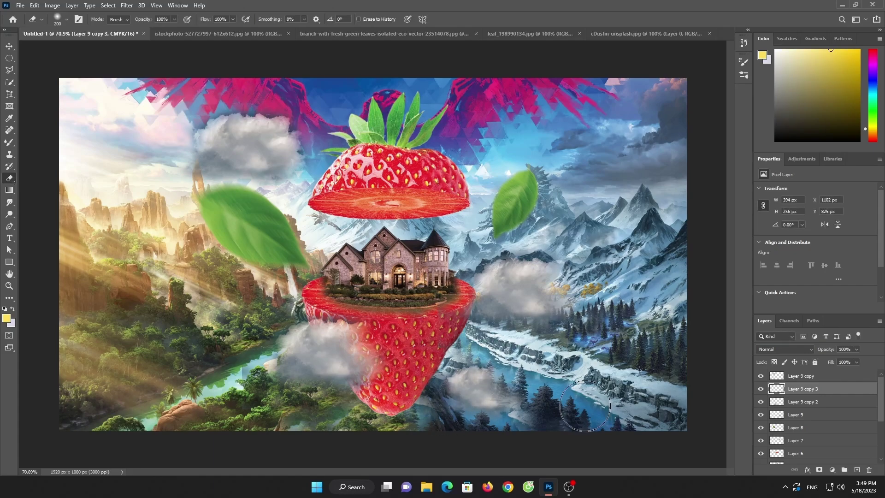
{"action": "left_click_drag", "start_coordinate": [295, 365], "coordinate": [333, 388]}
{"action": "left_click", "coordinate": [792, 382]}
{"action": "left_click", "coordinate": [796, 404]}
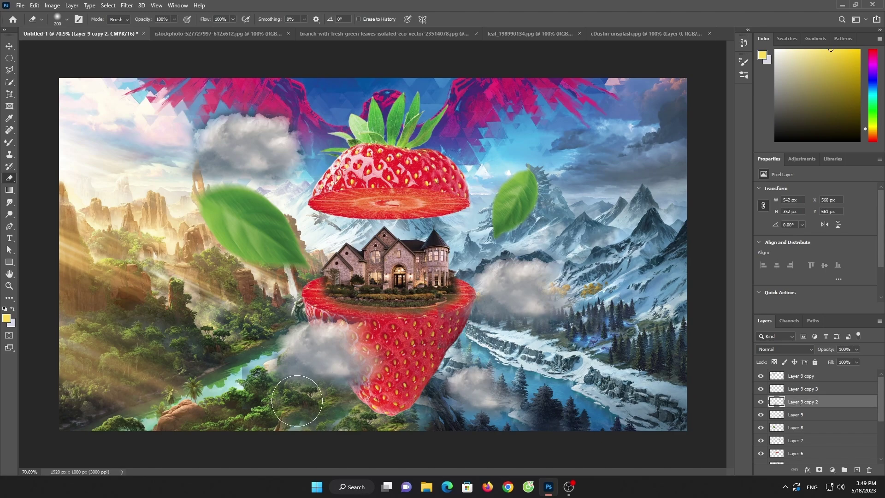
{"action": "mouse_move", "coordinate": [314, 392]}
{"action": "left_mouse_down"}
{"action": "mouse_move", "coordinate": [287, 382]}
{"action": "mouse_move", "coordinate": [281, 337]}
{"action": "left_mouse_up"}
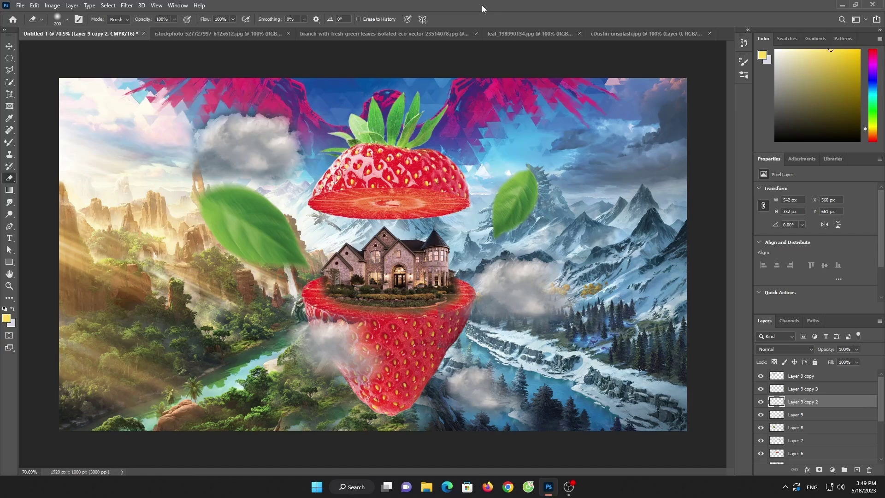
Close the strawberry slice, leaf branch, single leaf and cloud images, then select Layer 1
{"action": "left_click", "coordinate": [272, 34]}
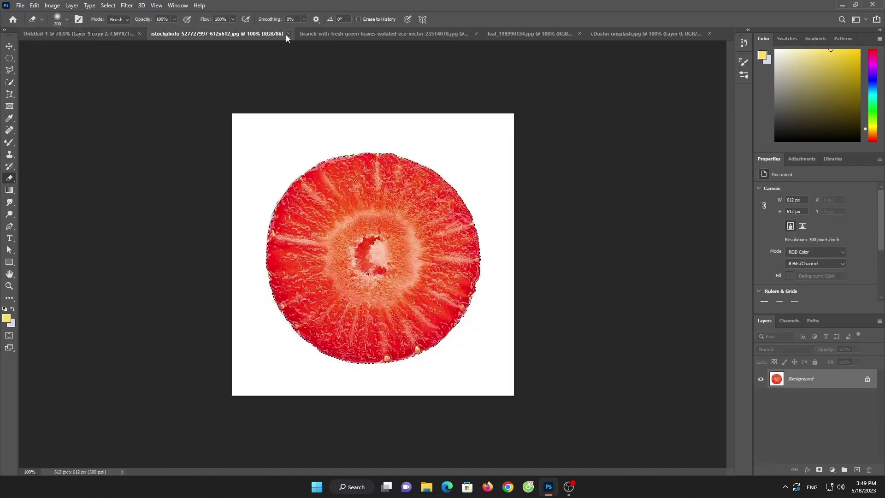
{"action": "left_click", "coordinate": [288, 34]}
{"action": "left_click", "coordinate": [265, 35]}
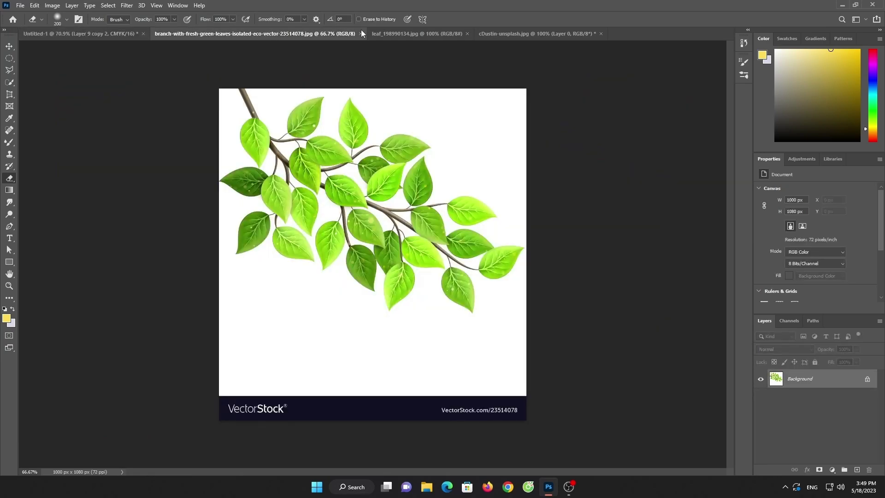
{"action": "left_click", "coordinate": [361, 33]}
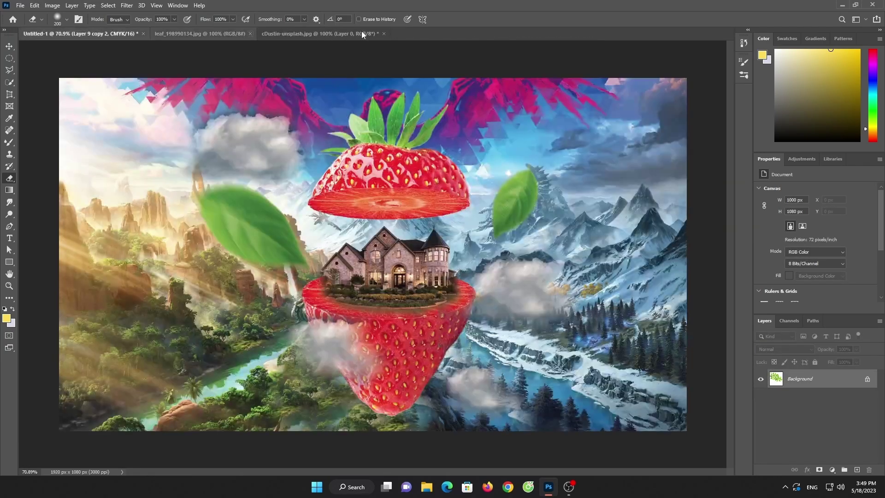
{"action": "left_click", "coordinate": [203, 34]}
{"action": "left_click", "coordinate": [250, 34]}
{"action": "left_click", "coordinate": [277, 34]}
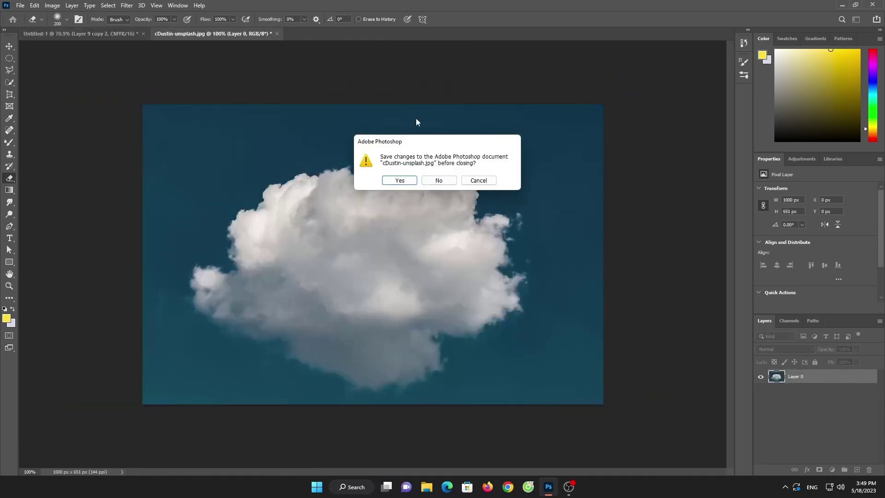
{"action": "left_click", "coordinate": [439, 181]}
{"action": "left_click", "coordinate": [804, 445]}
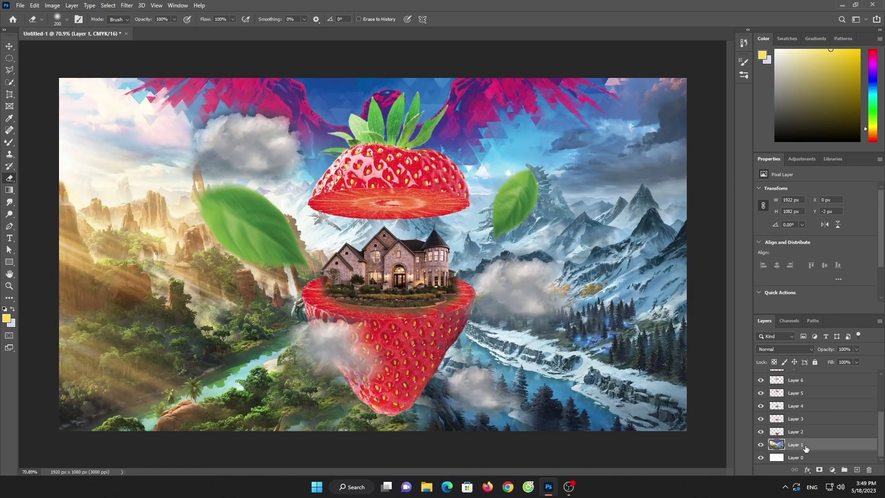
Set a small Gaussian Blur radius on the landscape background layer
{"action": "left_click", "coordinate": [127, 5]}
{"action": "mouse_move", "coordinate": [132, 123]}
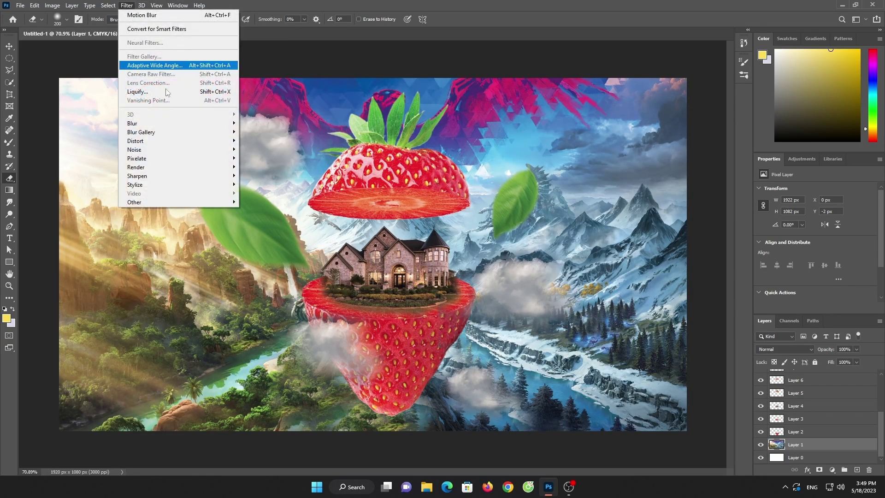
{"action": "left_click", "coordinate": [260, 158]}
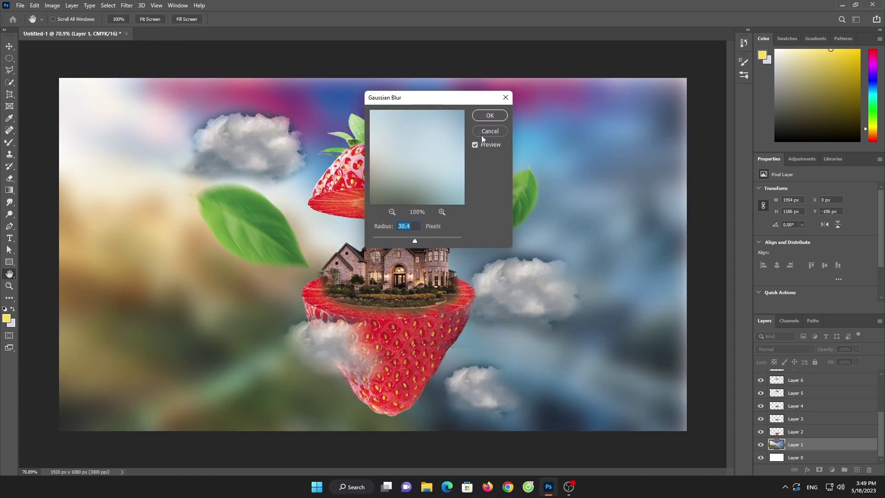
{"action": "left_click_drag", "start_coordinate": [407, 237], "coordinate": [385, 237]}
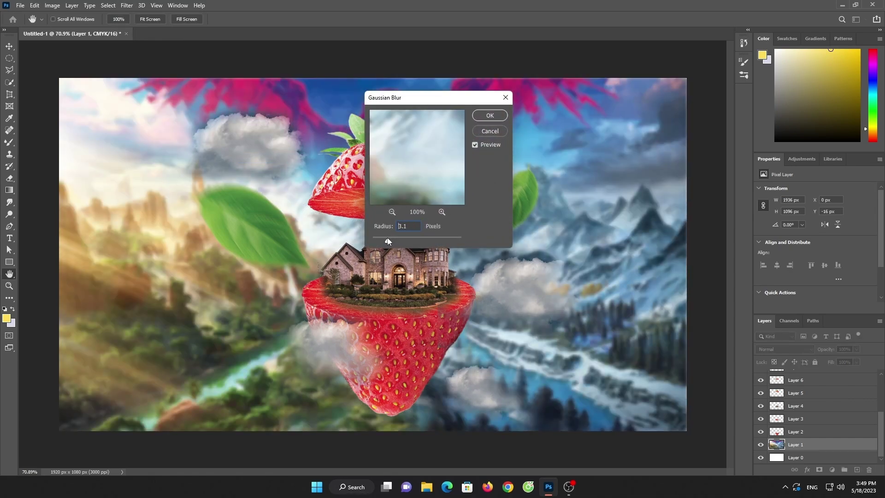